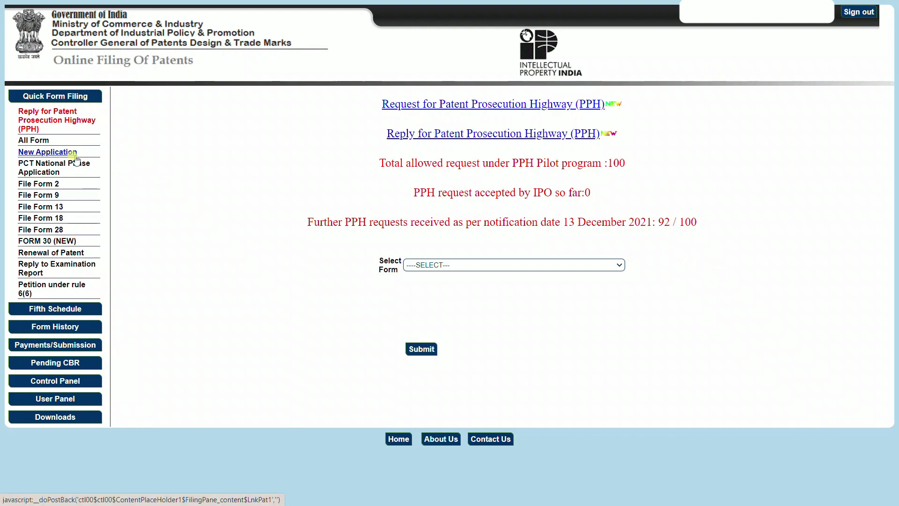
Start a new patent application from New Application in the Quick Form Filing menu
click(50, 151)
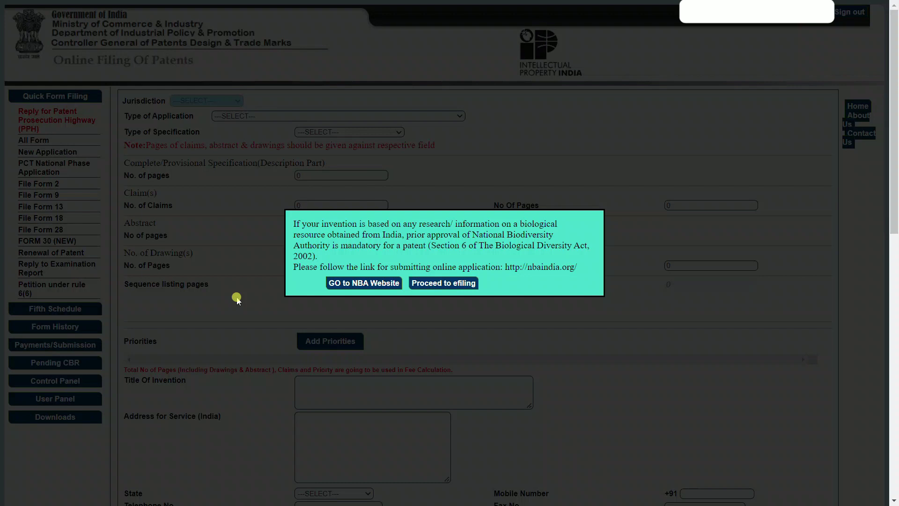
Accept the biodiversity notice, then set ORDINARY APPLICATION type with a Complete specification
click(452, 283)
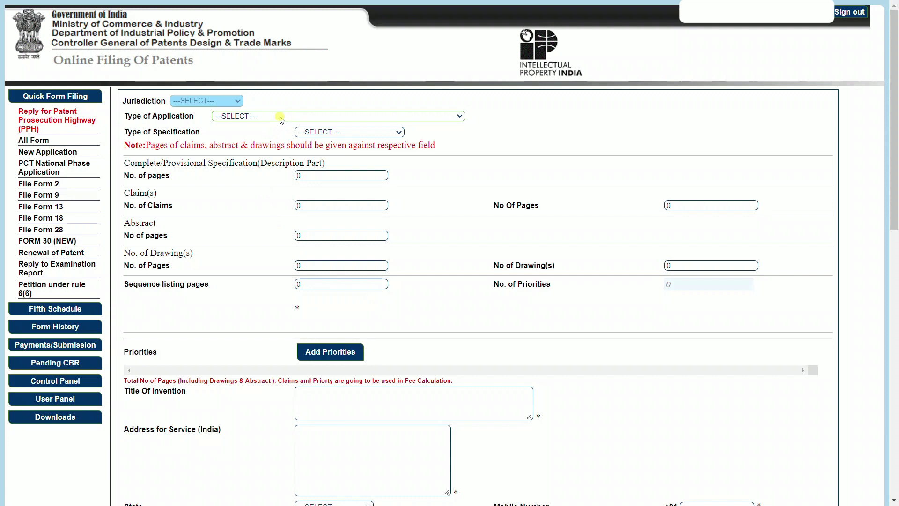
click(281, 117)
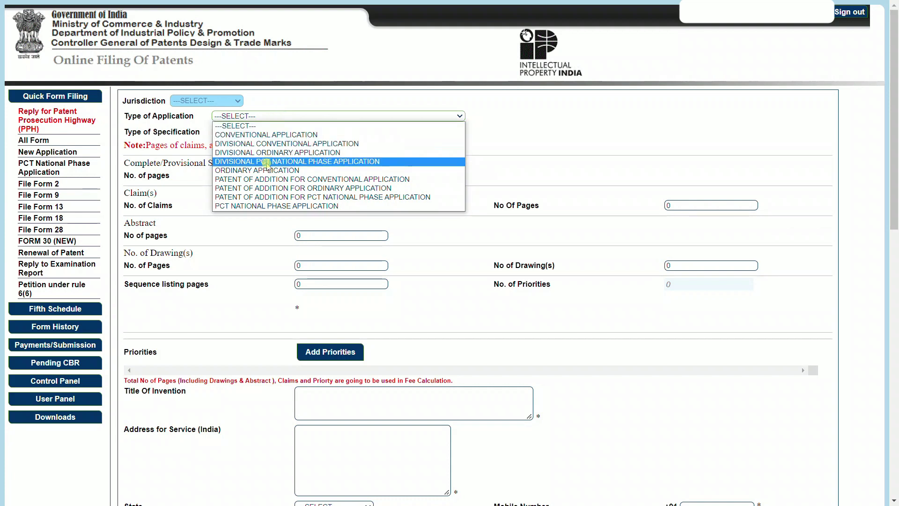
click(265, 170)
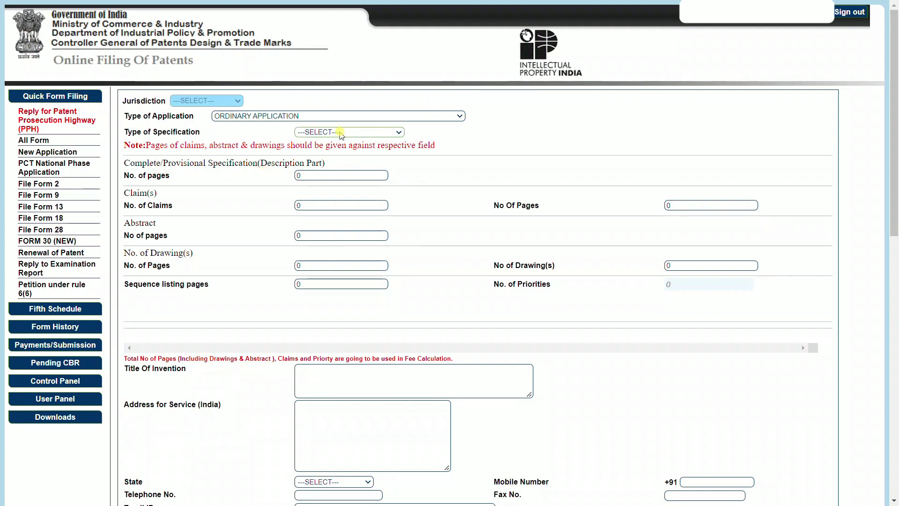
click(341, 134)
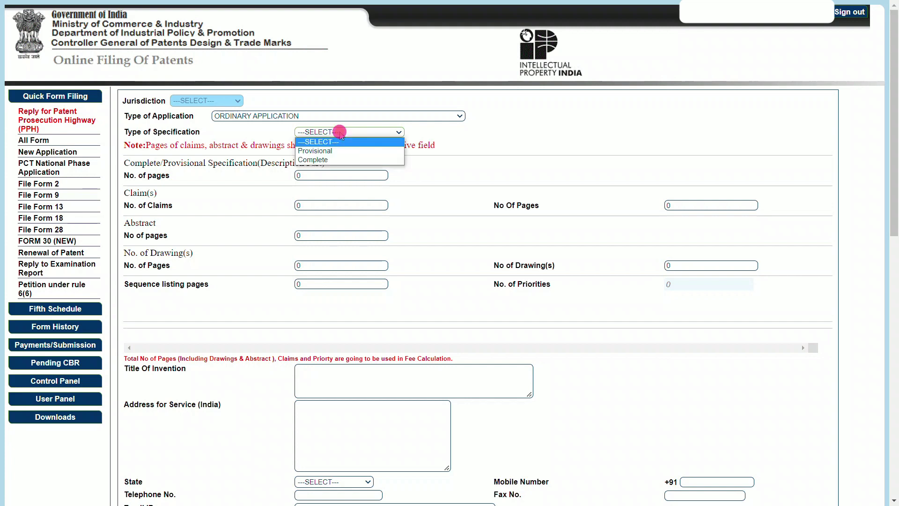
click(329, 160)
click(324, 175)
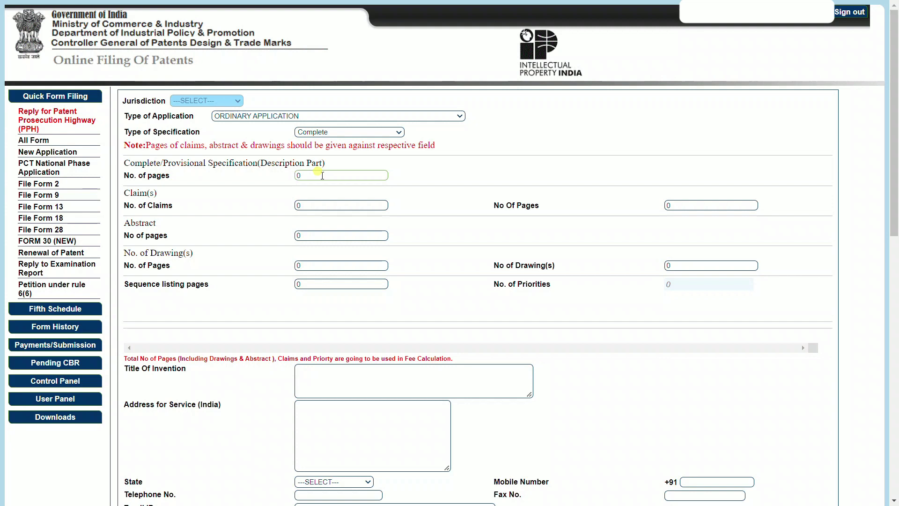
Enter page counts: description 22, claims 10 on 2 pages, abstract 1, drawings 5
click(322, 176)
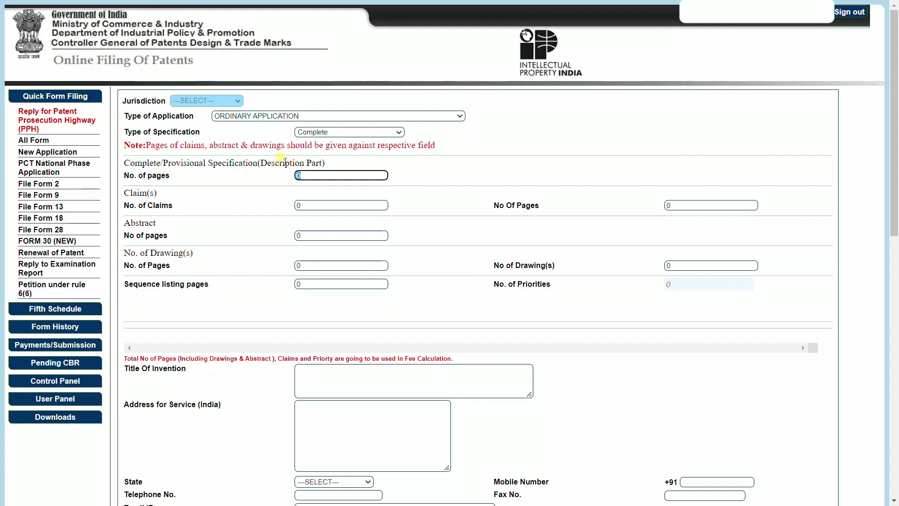
text(22)
click(312, 205)
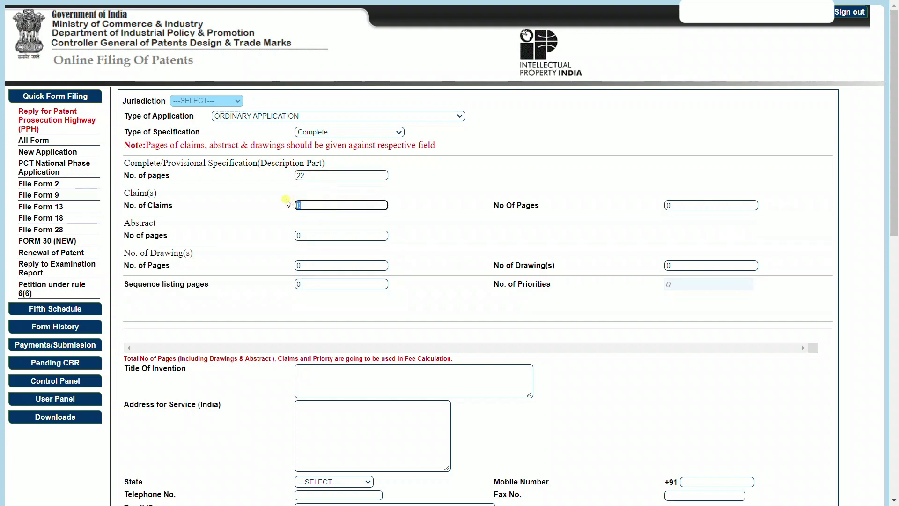
text(10)
key(Tab)
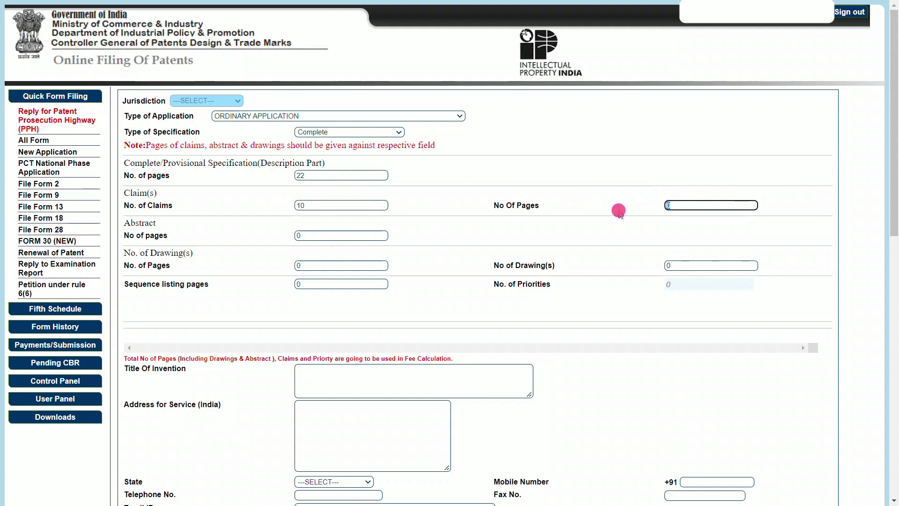
text(2)
click(302, 236)
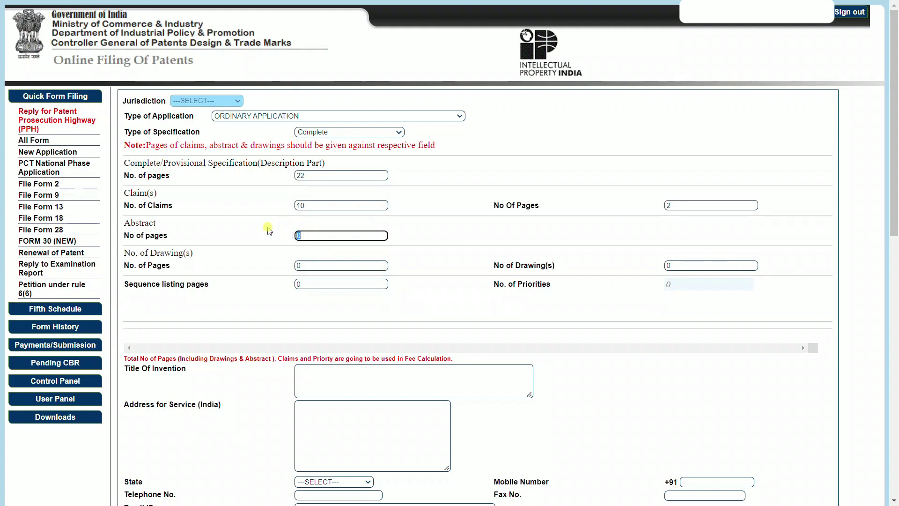
text(1)
click(298, 265)
text(5)
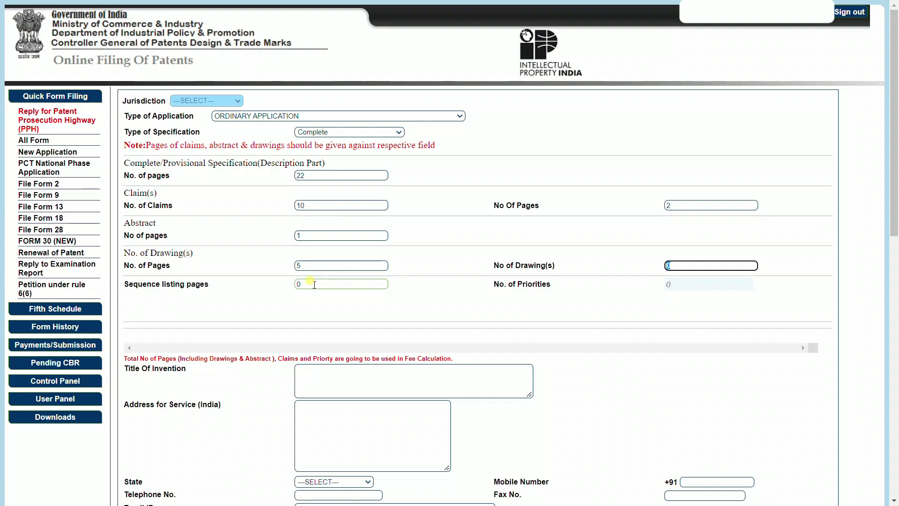
Paste 'How to file a patent application online in India' from the sticky note as Title Of Invention
scroll(314, 285, down, 2)
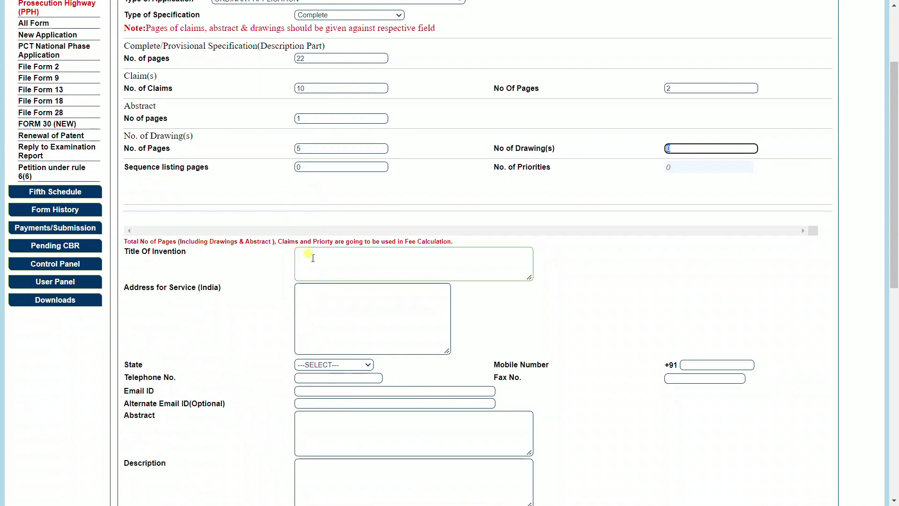
click(313, 258)
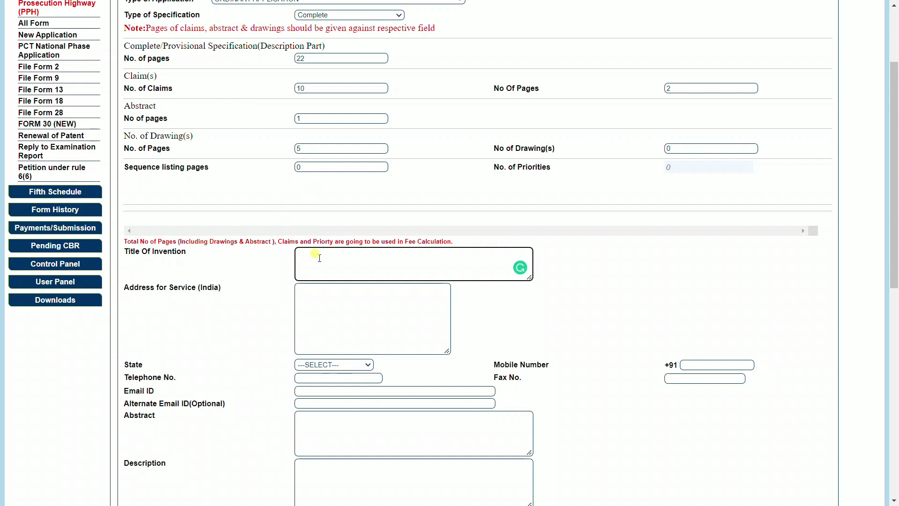
scroll(319, 258, down, 1)
scroll(314, 257, down, 1)
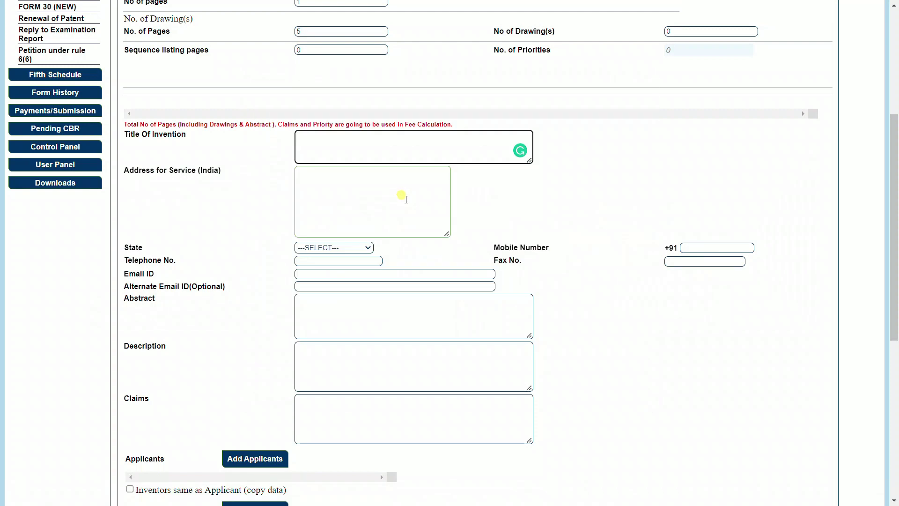
key(alt+Tab)
key(alt+Tab)
key(alt+Tab)
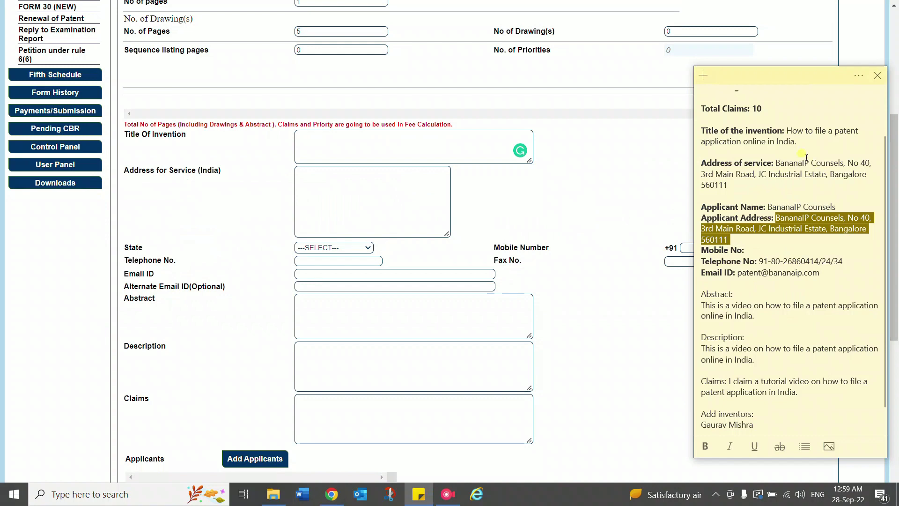
click(776, 162)
drag(787, 131, 796, 142)
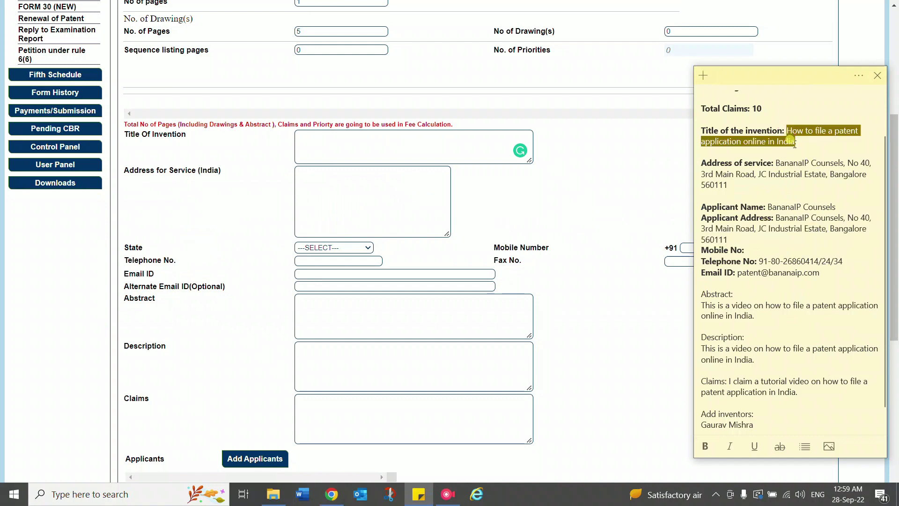
key(ctrl+c)
click(422, 145)
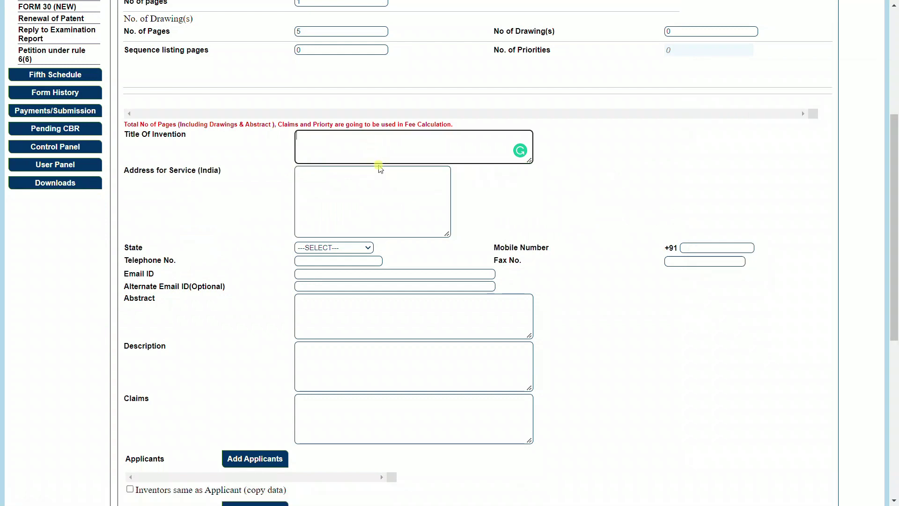
key(ctrl+v)
Paste the address from the sticky note into Address for Service
click(350, 188)
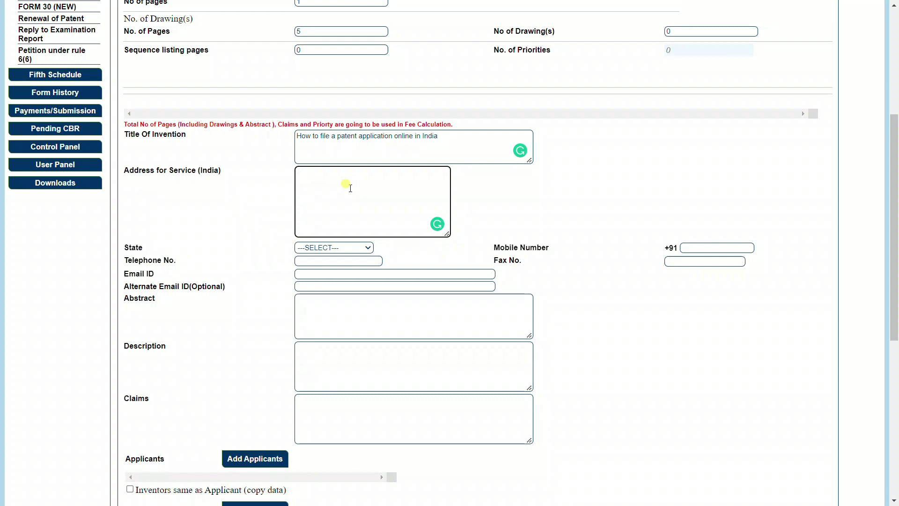
key(alt+Tab)
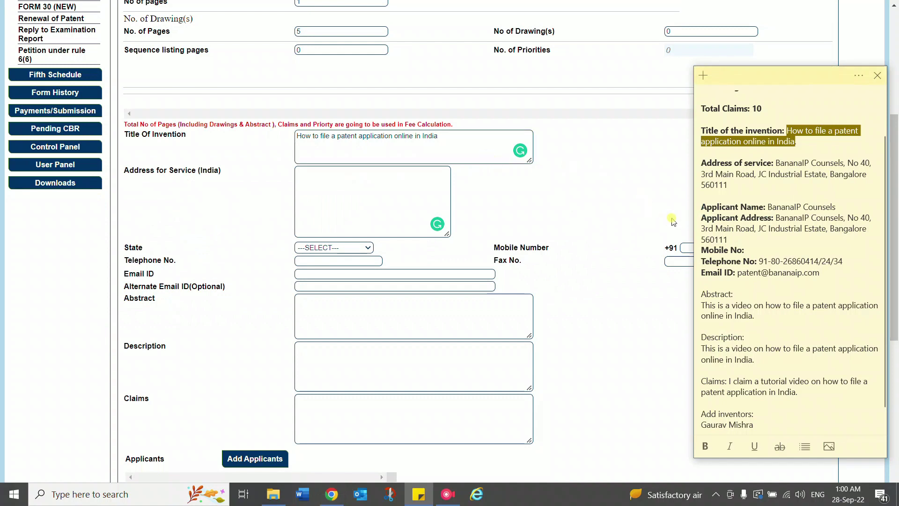
drag(776, 219, 729, 240)
key(ctrl+c)
click(372, 183)
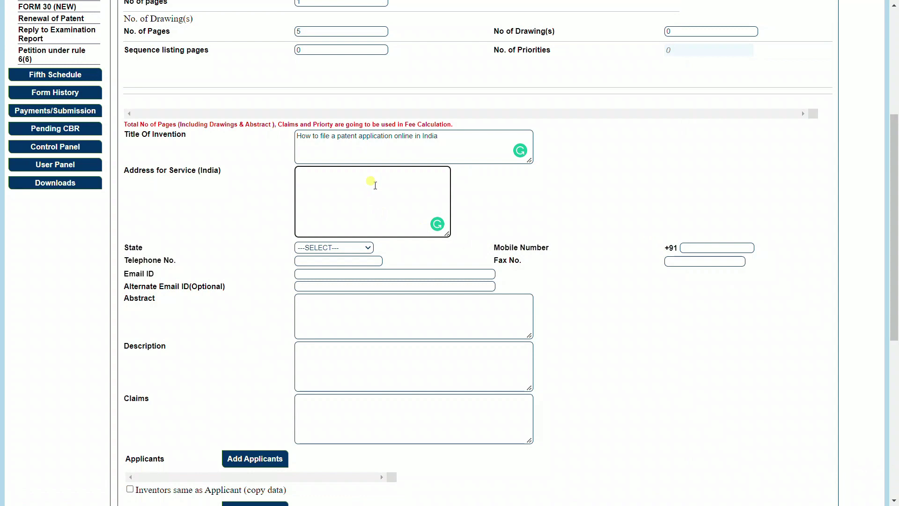
key(ctrl+v)
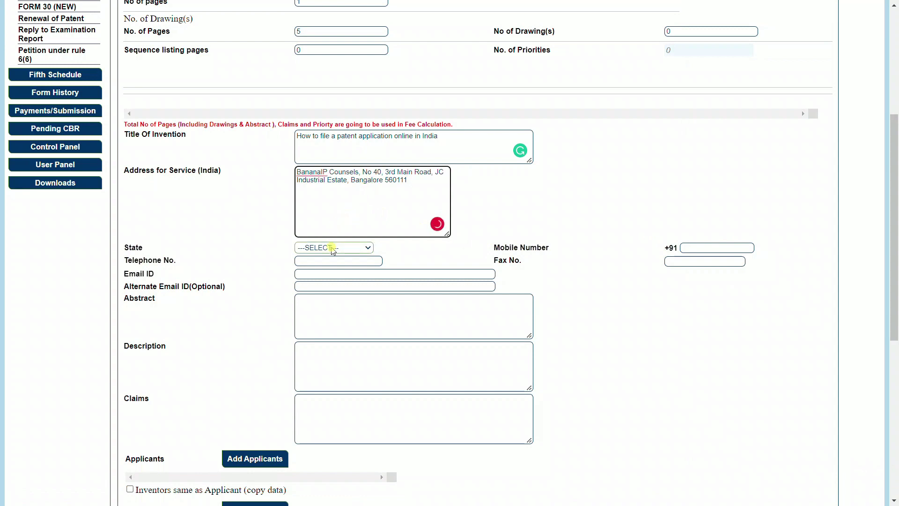
Set the state to Karnataka and enter the mobile and telephone numbers
click(334, 248)
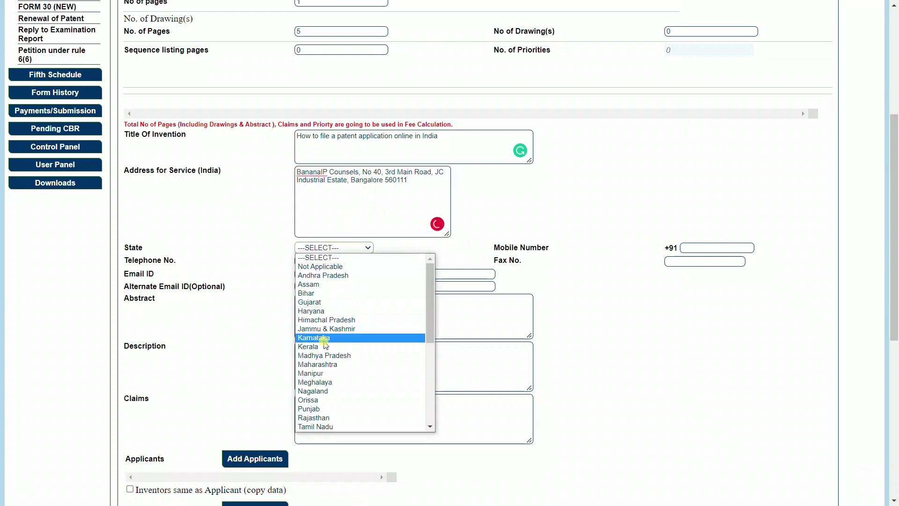
click(324, 338)
click(695, 249)
click(696, 248)
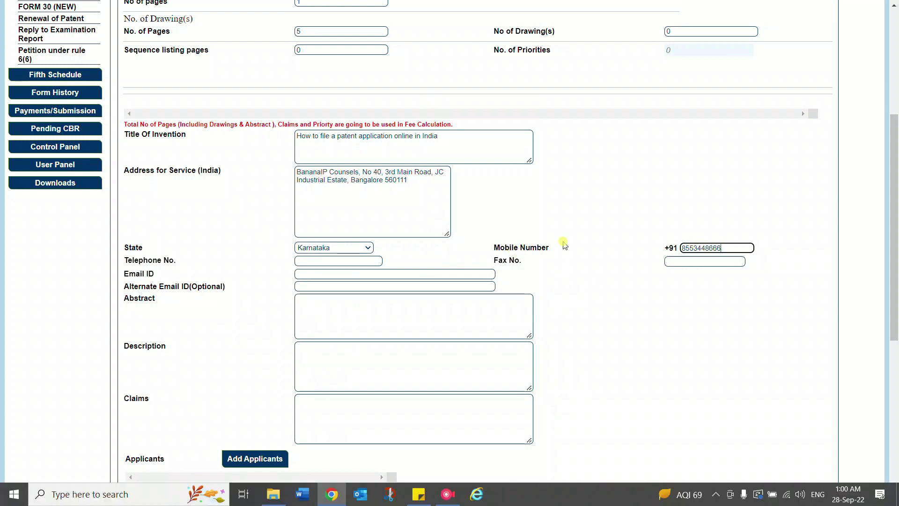
key(alt+Tab)
drag(760, 261, 844, 261)
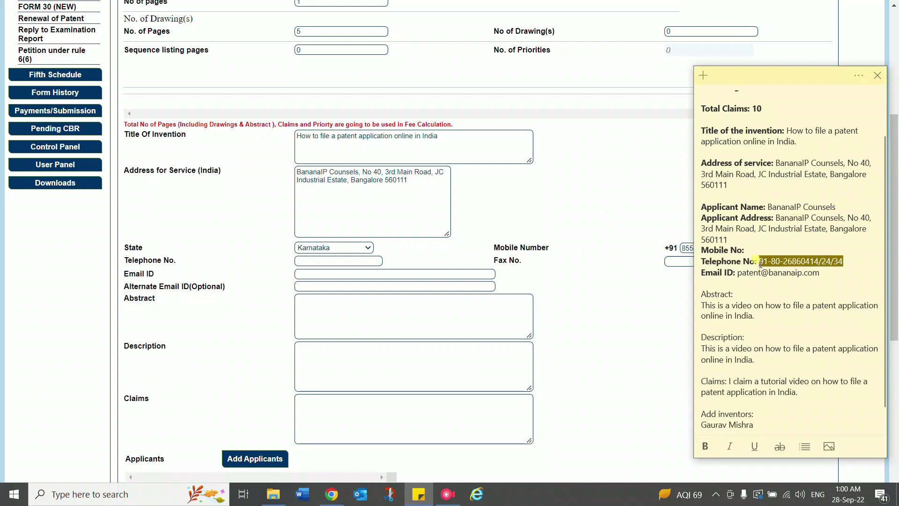
key(ctrl+c)
click(338, 260)
key(ctrl+v)
Paste the email from the notes into Email ID and type an alternate contact email
click(402, 272)
key(alt+Tab)
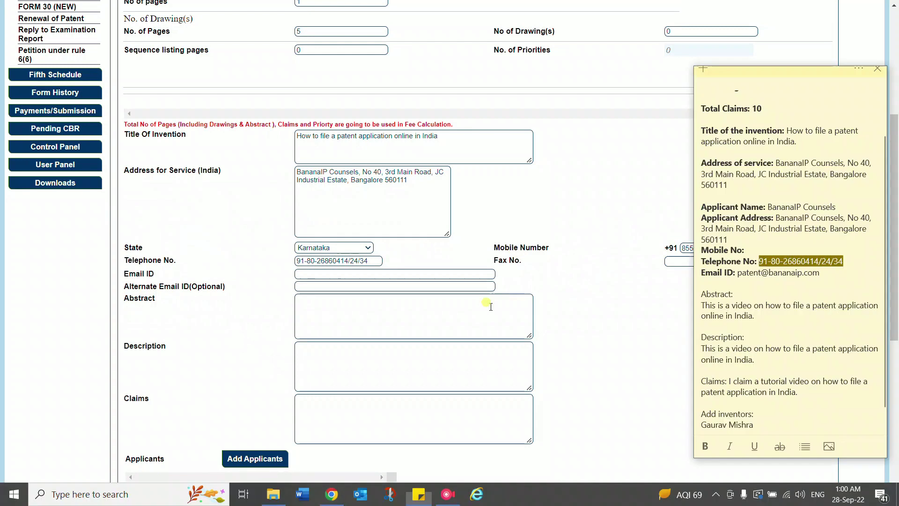
drag(738, 273, 815, 279)
key(ctrl+c)
click(366, 275)
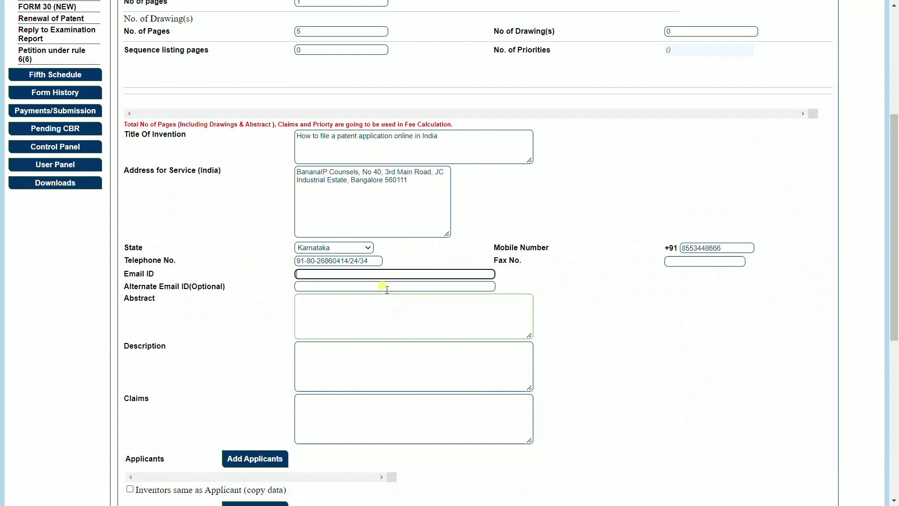
key(ctrl+v)
click(357, 286)
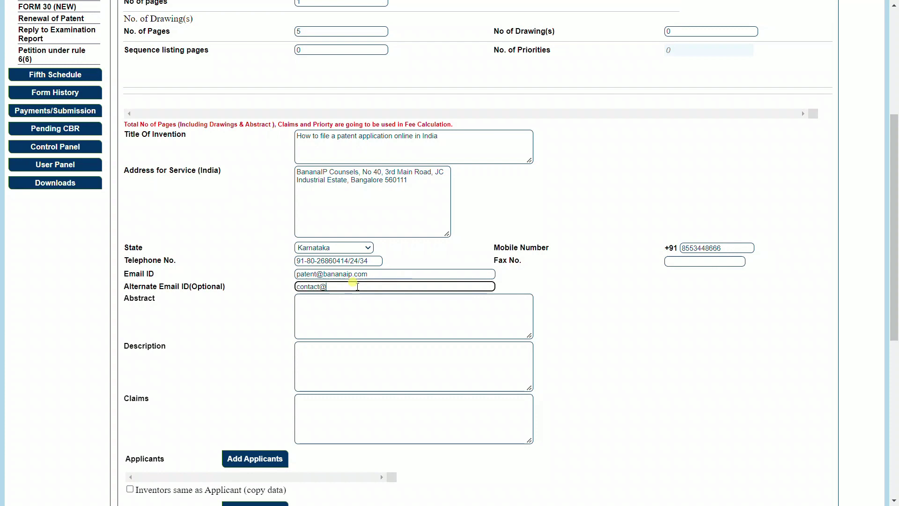
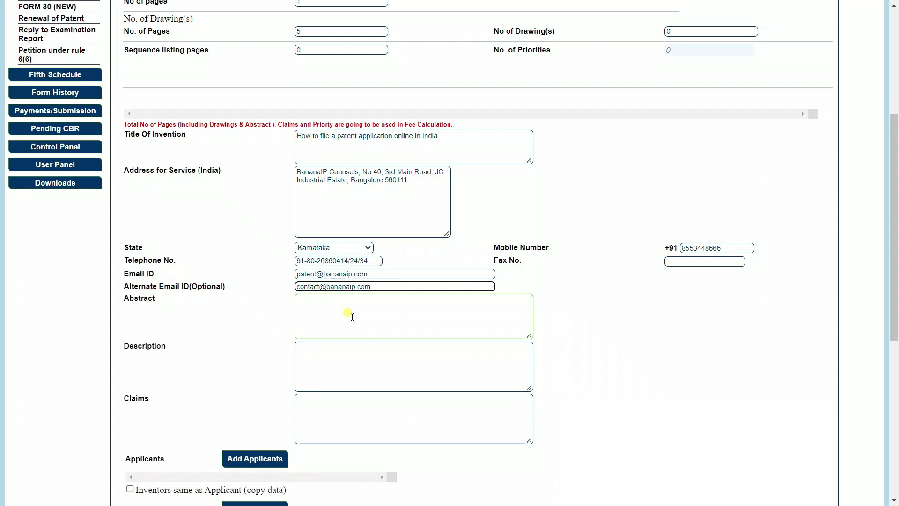
Paste the Abstract paragraph from the notes into the Abstract box
key(alt+Tab)
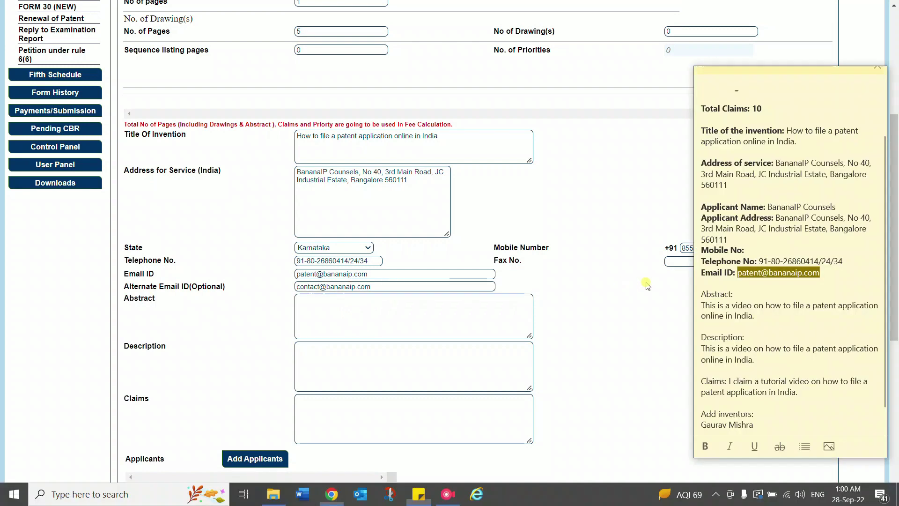
drag(699, 307, 734, 313)
key(ctrl+c)
click(371, 311)
key(ctrl+v)
Paste the Description paragraph from the notes into the Description box
click(361, 372)
key(alt+Tab)
drag(702, 348, 755, 361)
key(ctrl+c)
click(394, 360)
key(ctrl+v)
Paste the Claims sentence from the notes into the Claims box
key(alt+Tab)
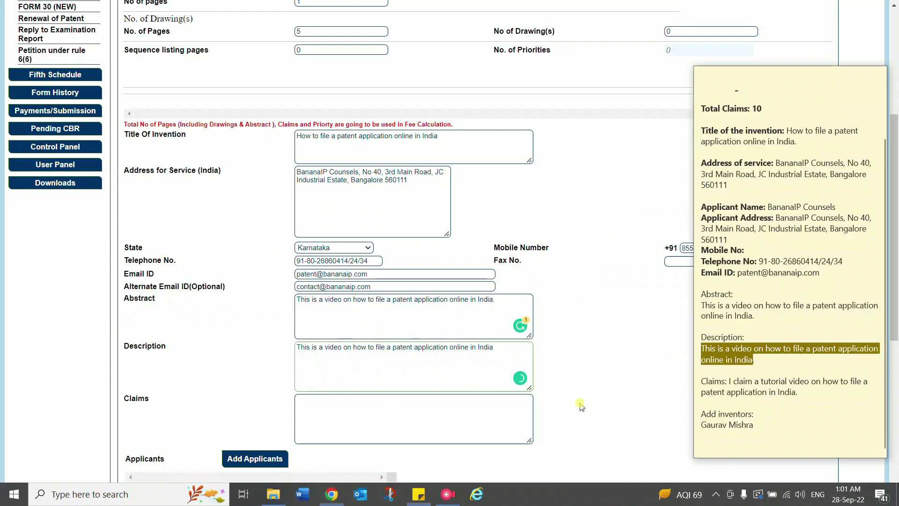
click(733, 380)
drag(733, 381, 797, 393)
key(ctrl+c)
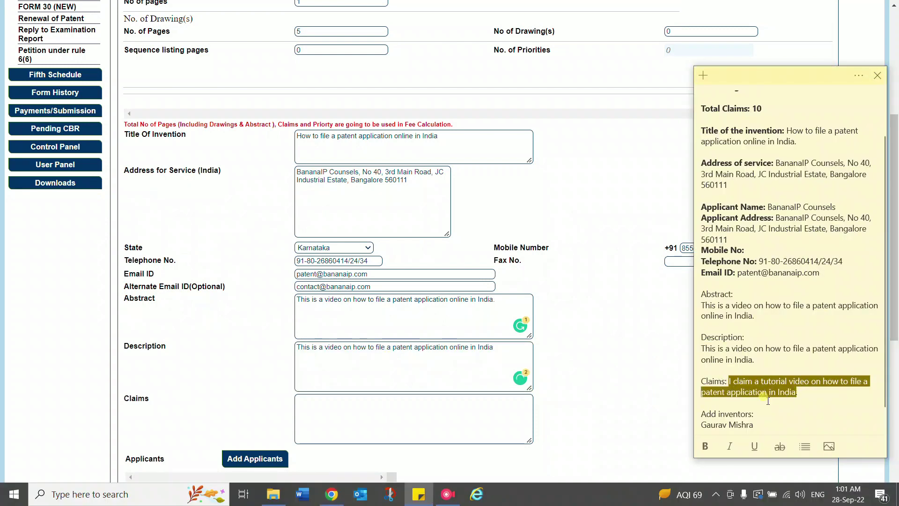
click(370, 424)
key(ctrl+v)
scroll(242, 405, down, 1)
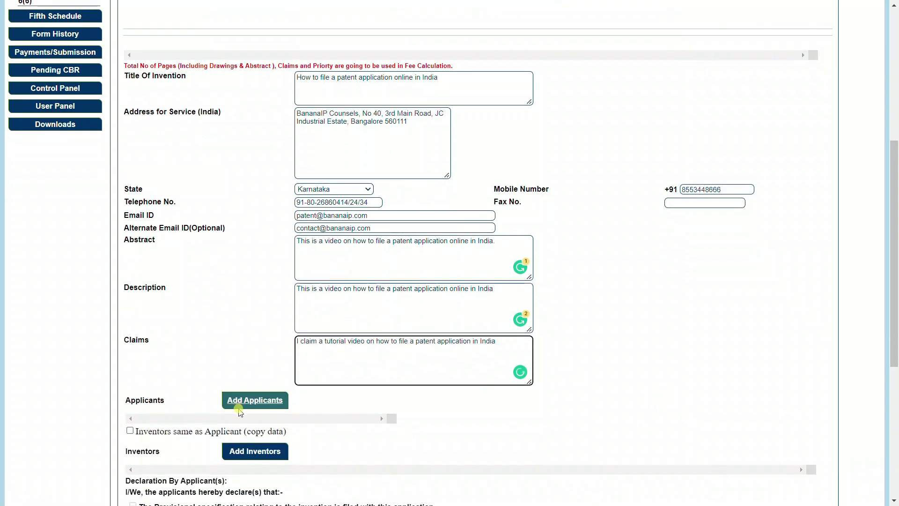
scroll(241, 402, down, 2)
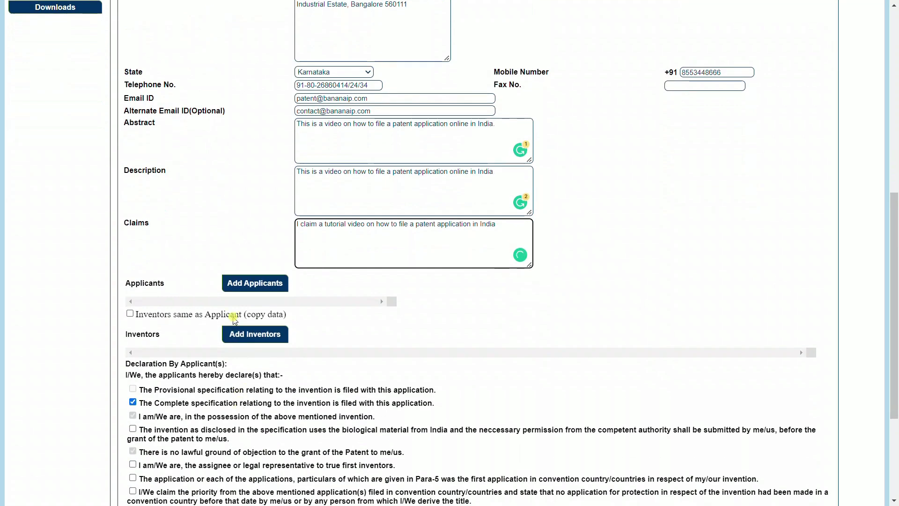
Begin a Startup applicant entry named BananaIP Counsels, pasted from the notes
click(251, 289)
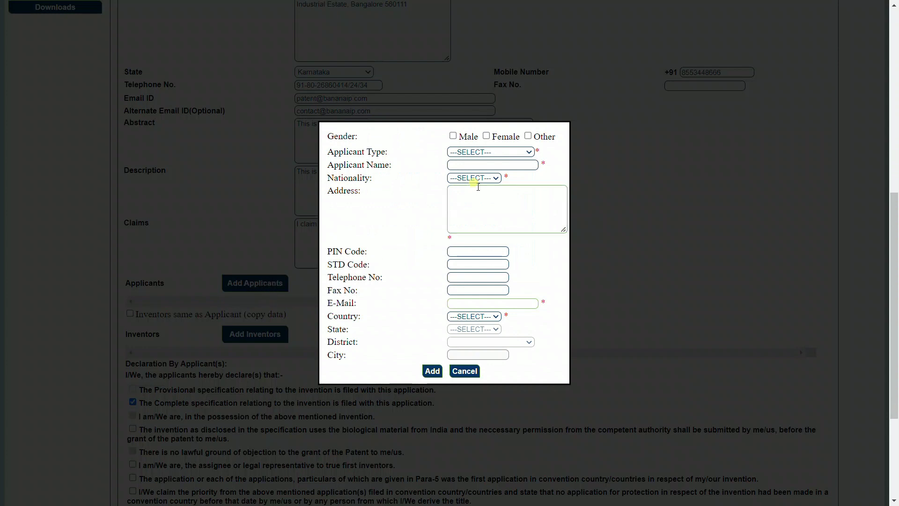
click(482, 152)
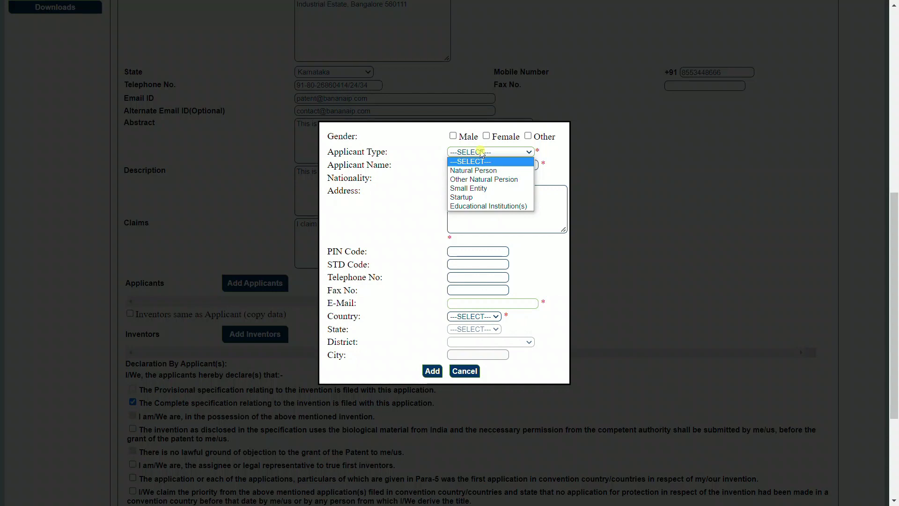
click(468, 197)
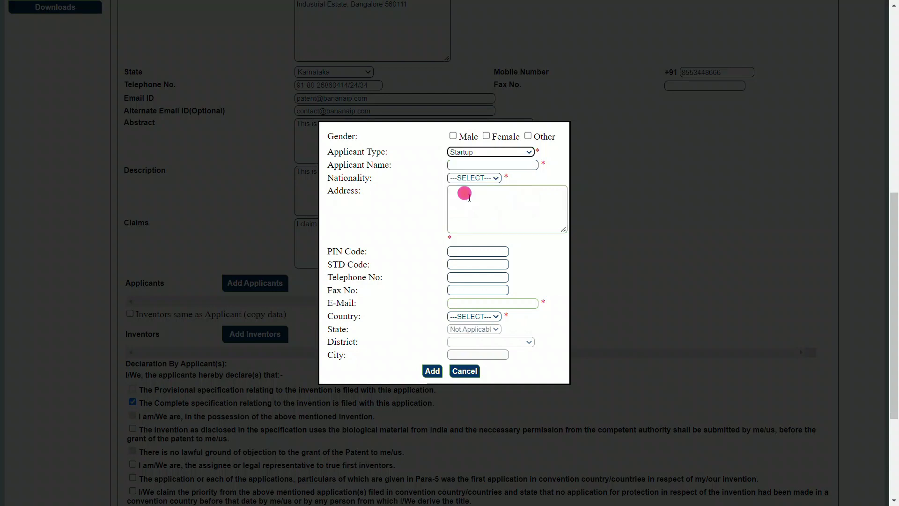
click(471, 165)
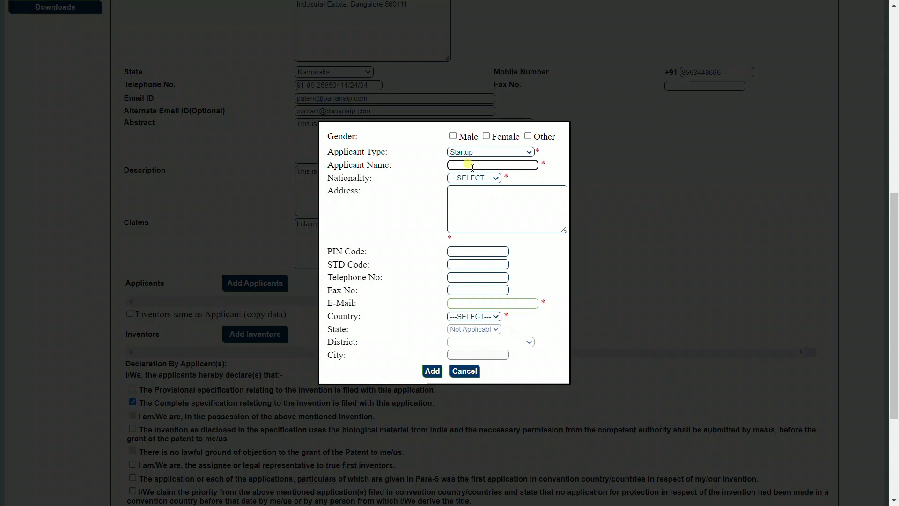
key(alt+Tab)
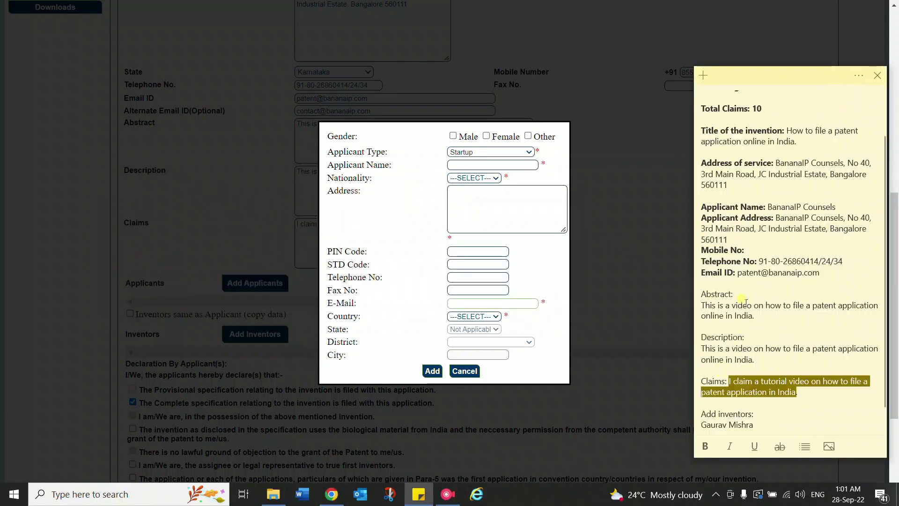
drag(776, 163, 838, 162)
key(ctrl+c)
click(479, 165)
key(ctrl+v)
Set the applicant's nationality to India, paste the address, and enter the applicant's e-mail
click(475, 178)
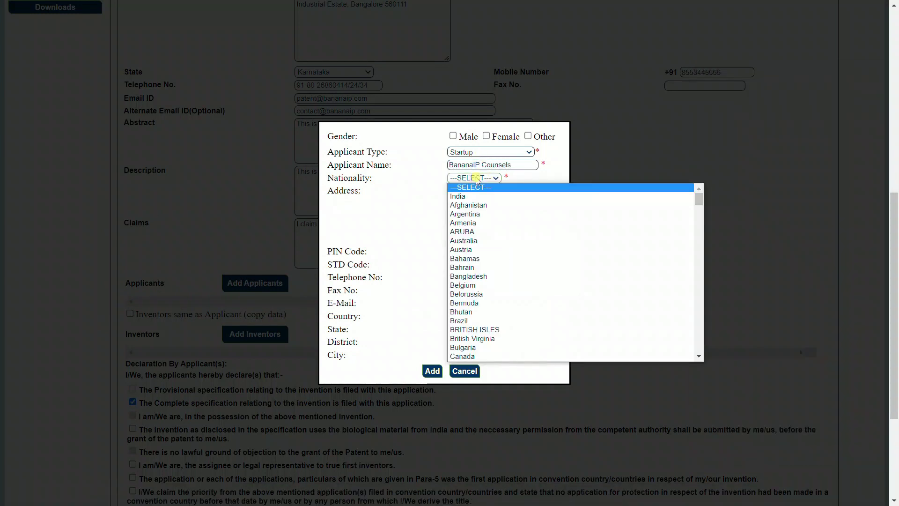
key(Down)
key(Return)
click(472, 200)
key(alt+Tab)
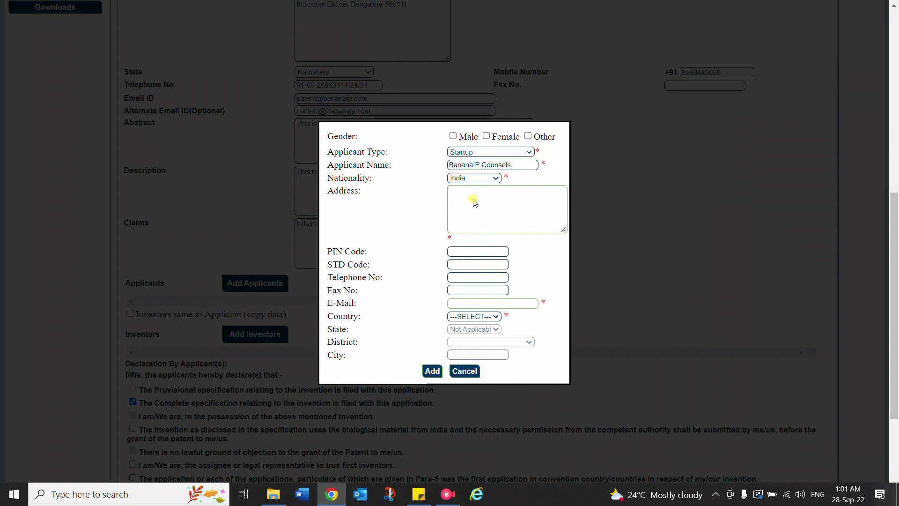
drag(777, 218, 746, 241)
key(ctrl+c)
click(512, 220)
key(ctrl+v)
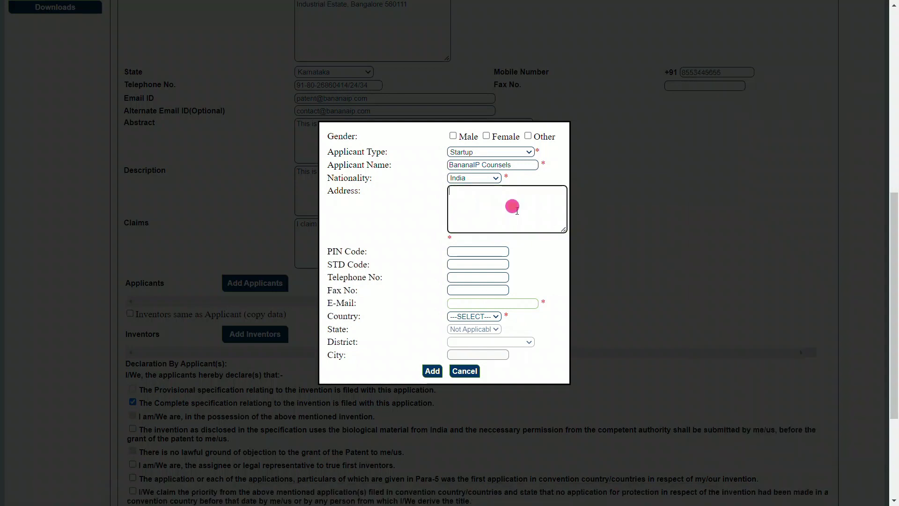
click(474, 251)
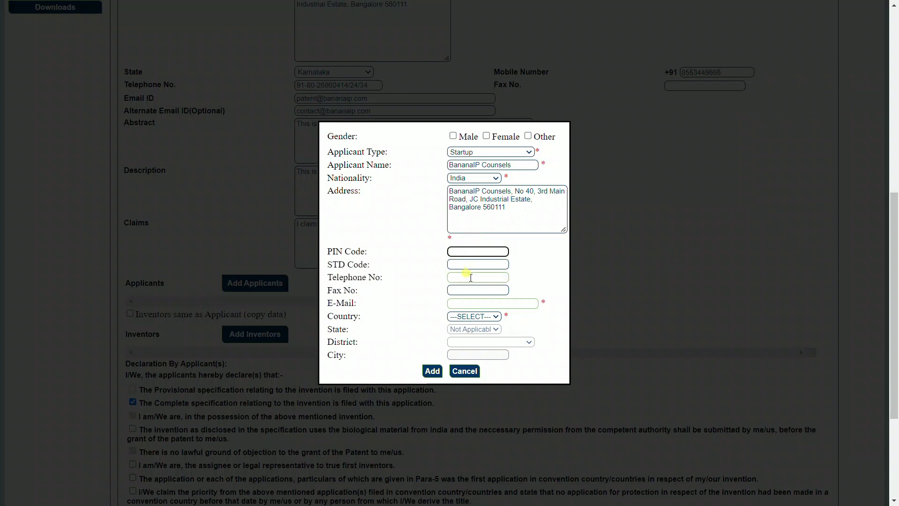
click(473, 306)
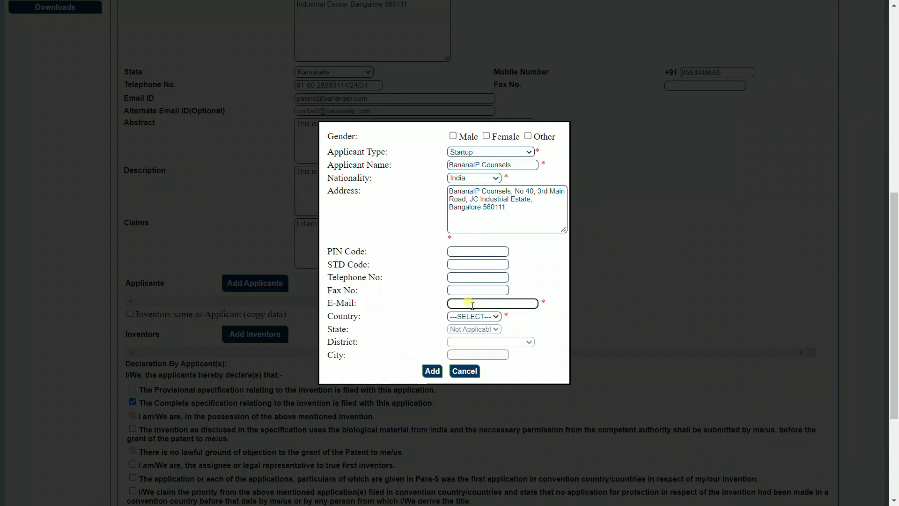
Set country India, state Karnataka, district Bangalore Urban, city Bangalore, and add the applicant
click(477, 318)
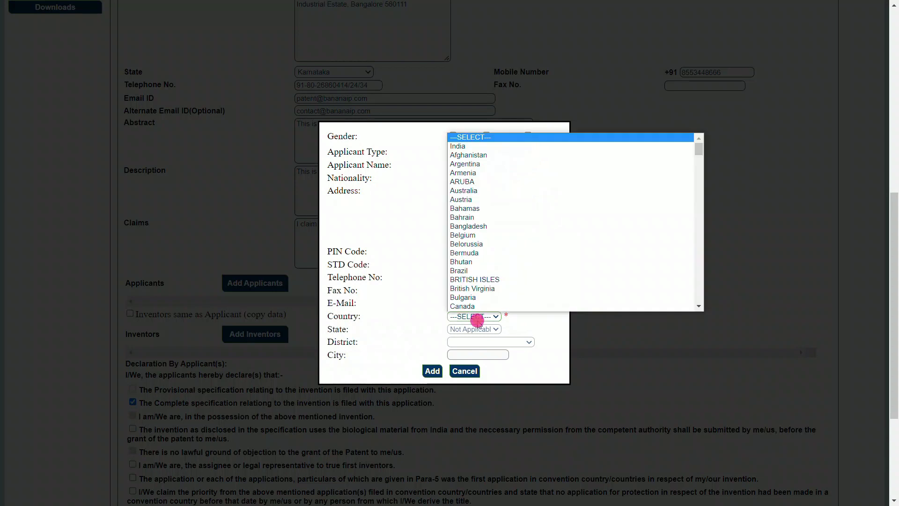
click(478, 146)
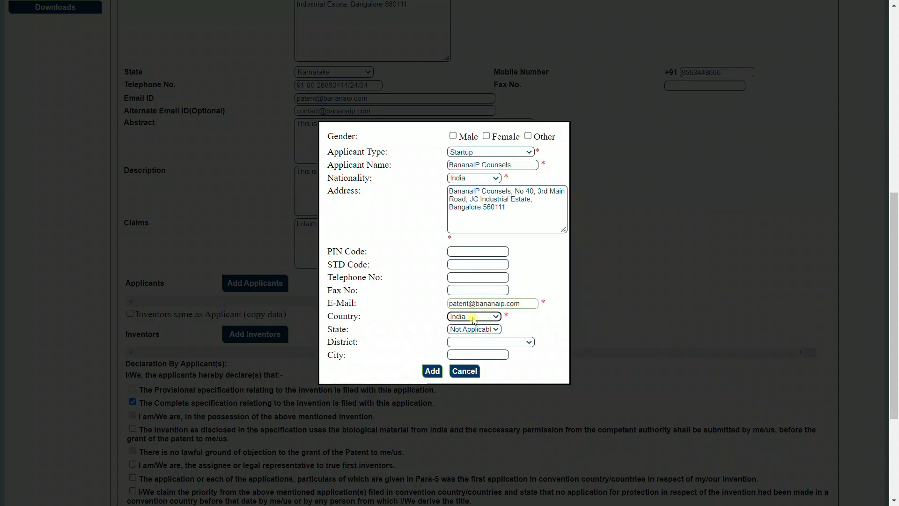
click(475, 329)
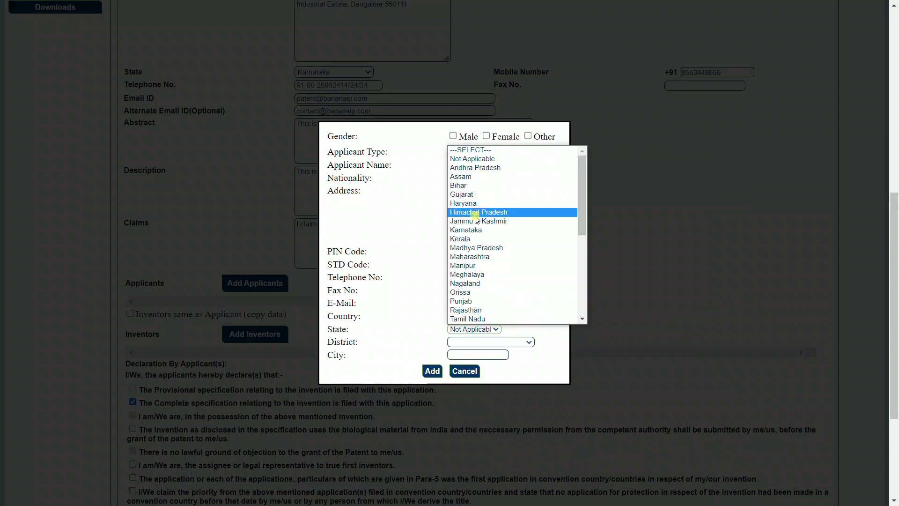
click(474, 231)
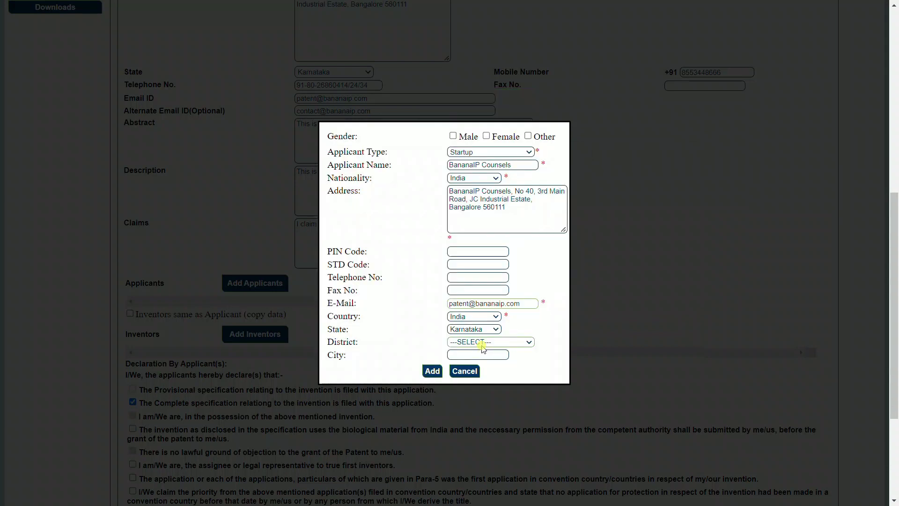
click(486, 342)
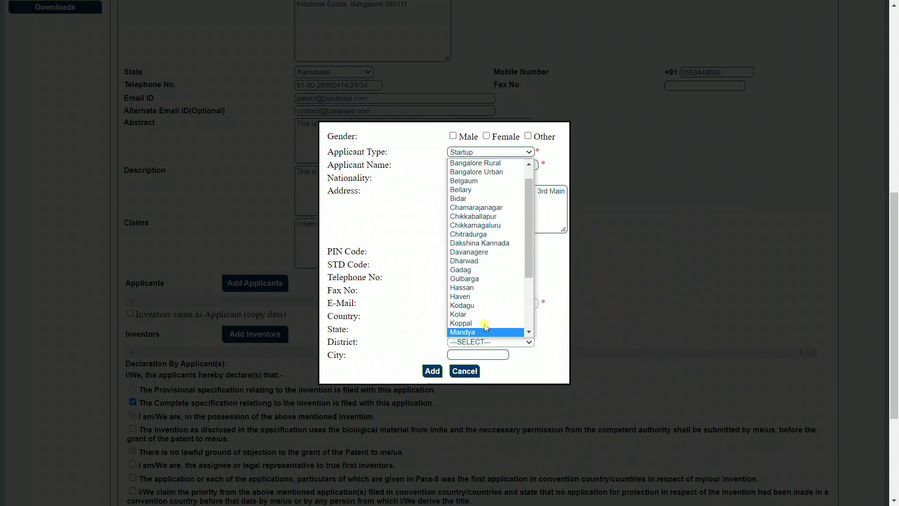
click(500, 173)
click(477, 354)
text(Bnag)
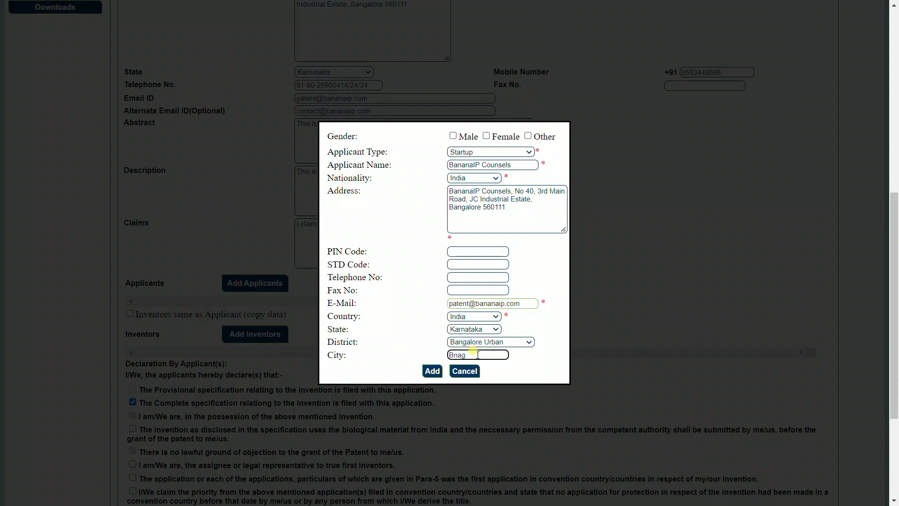
key(BackSpace)
key(BackSpace)
text(angalore)
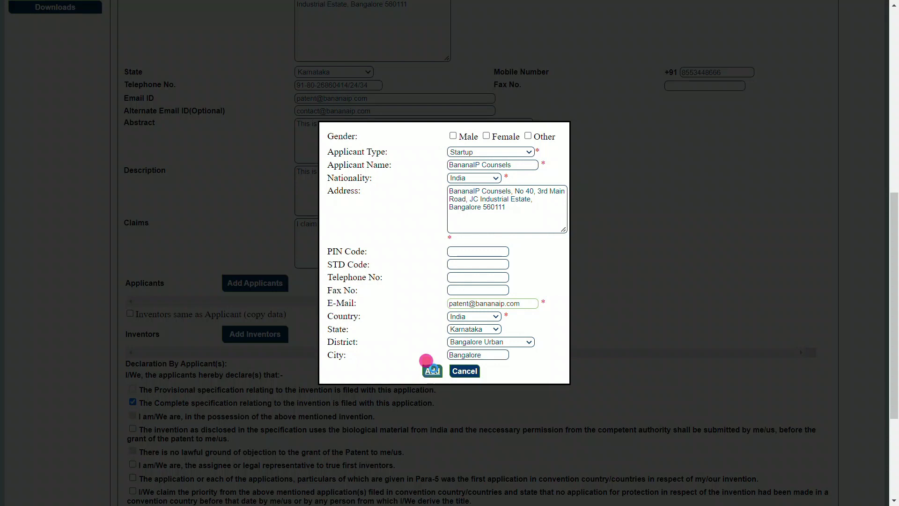
click(431, 370)
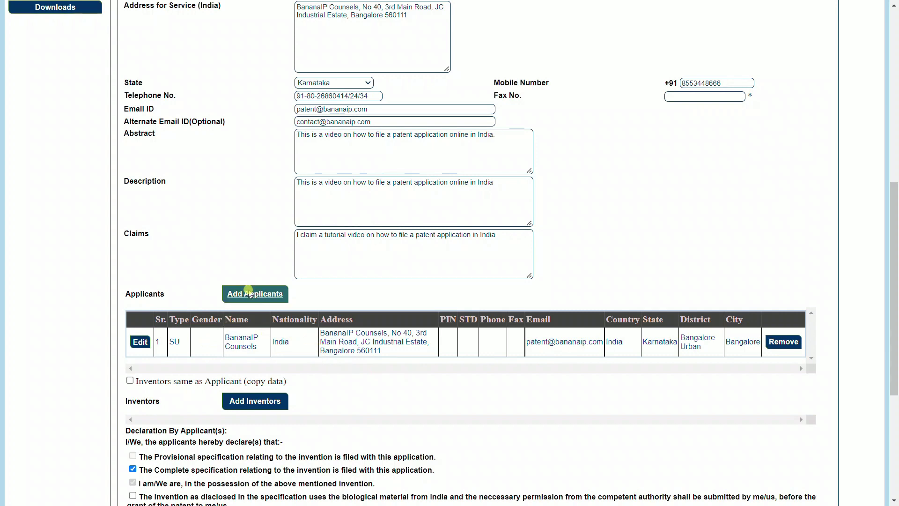
scroll(248, 298, down, 2)
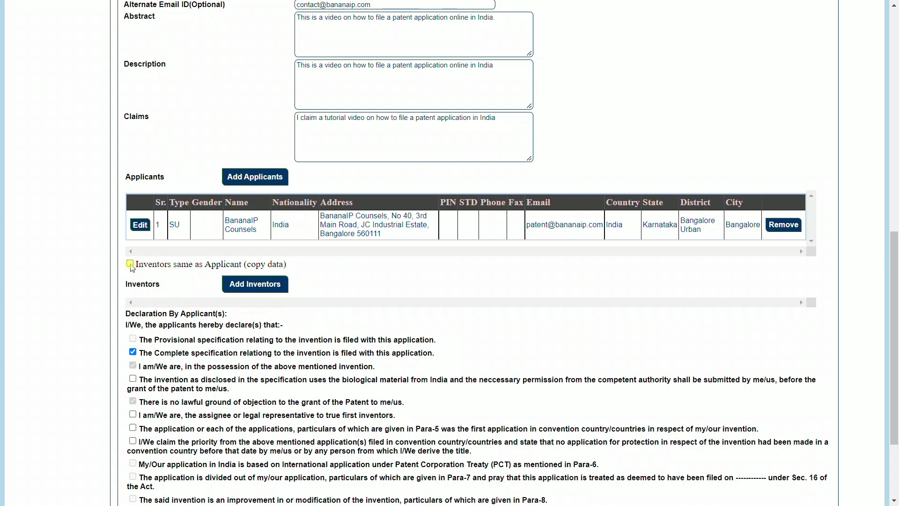
Open a new inventor entry, paste the inventor's name from the notes, and set nationality India
click(236, 288)
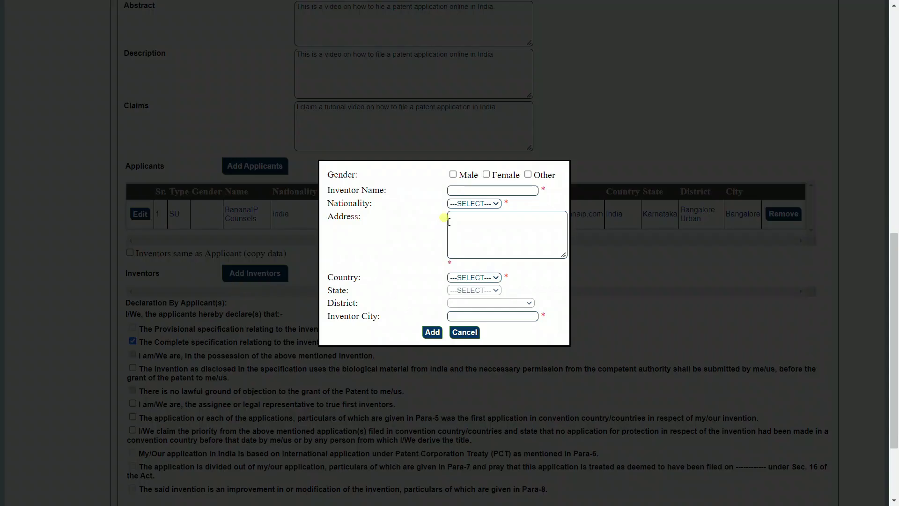
click(465, 189)
click(463, 189)
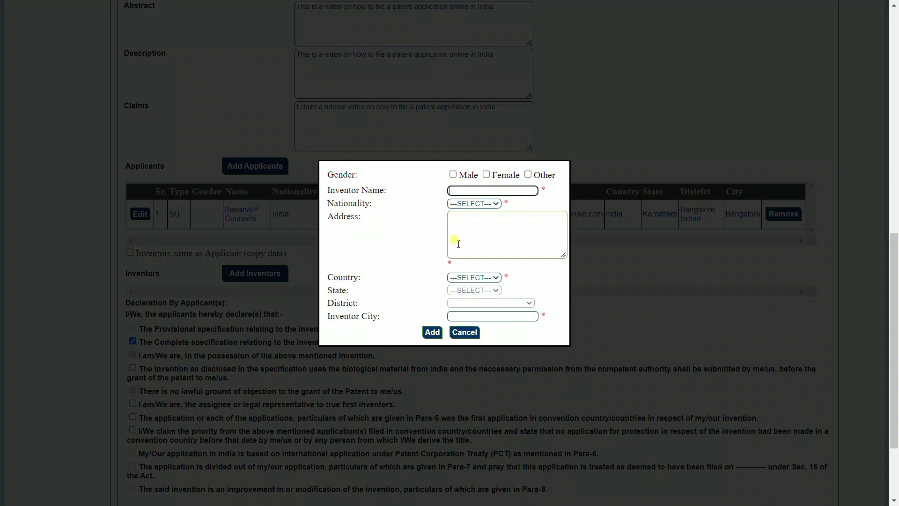
key(alt+Tab)
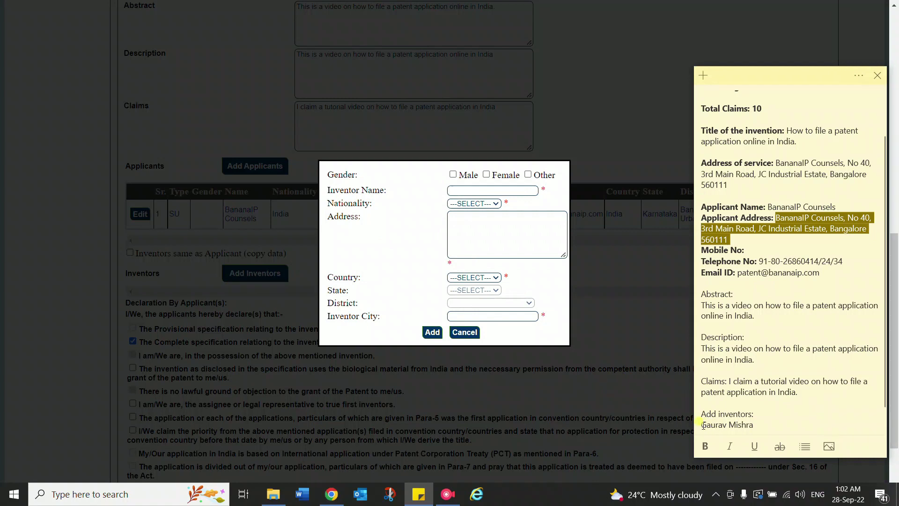
drag(704, 425, 733, 425)
key(ctrl+c)
click(481, 184)
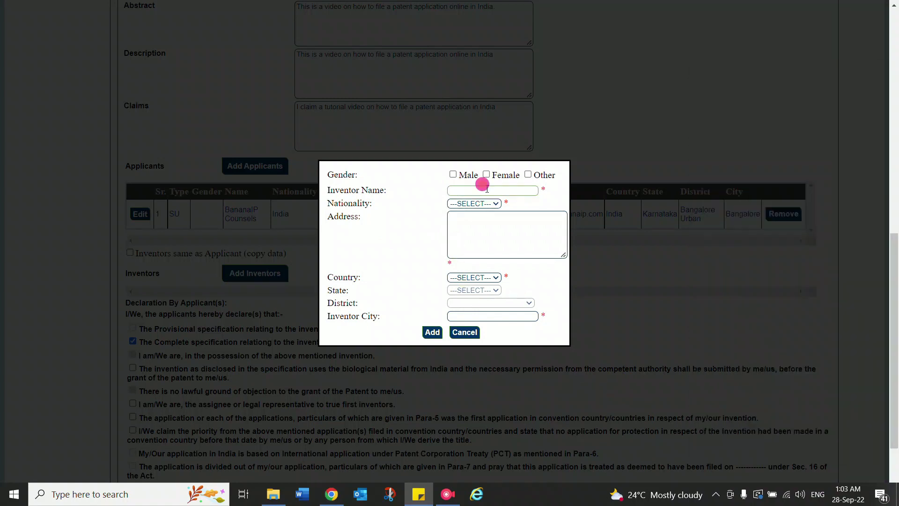
key(ctrl+v)
click(480, 204)
key(Down)
key(Return)
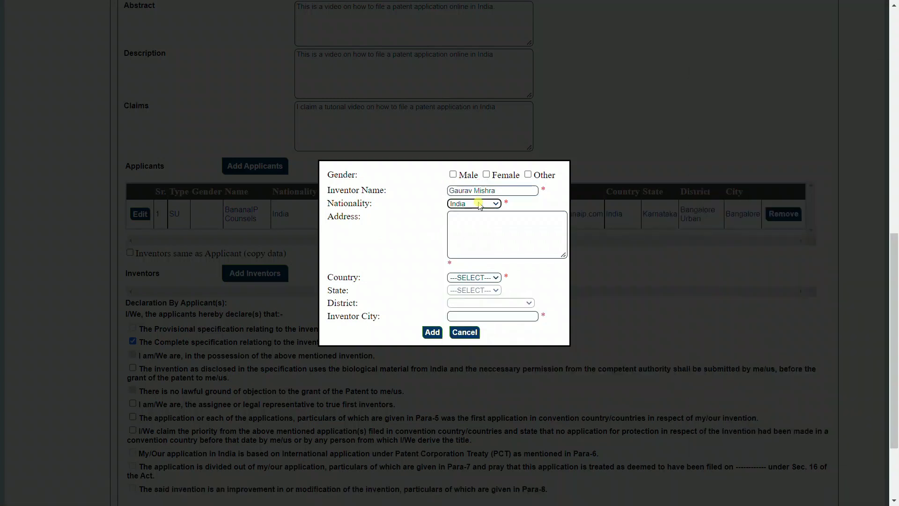
Paste the address from the notes into the inventor's address box
key(alt+Tab)
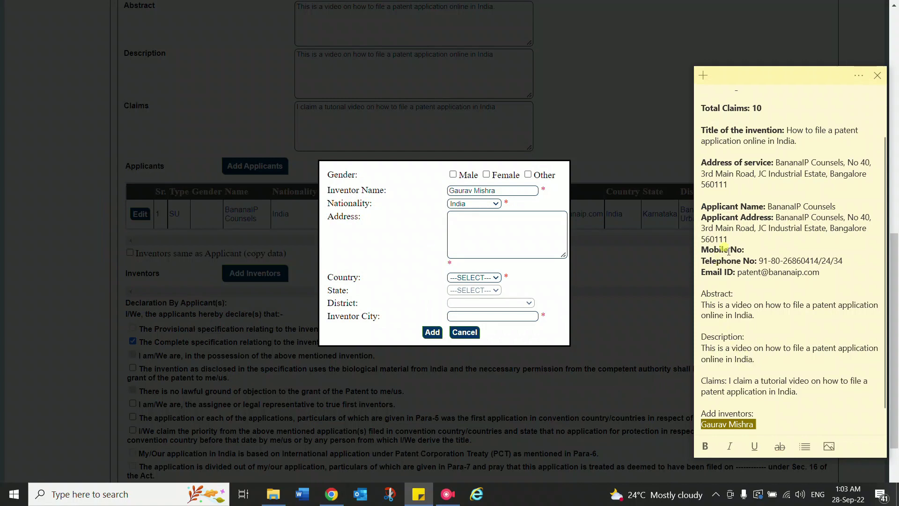
drag(776, 218, 729, 240)
key(ctrl+c)
key(alt+Tab)
click(465, 237)
key(ctrl+v)
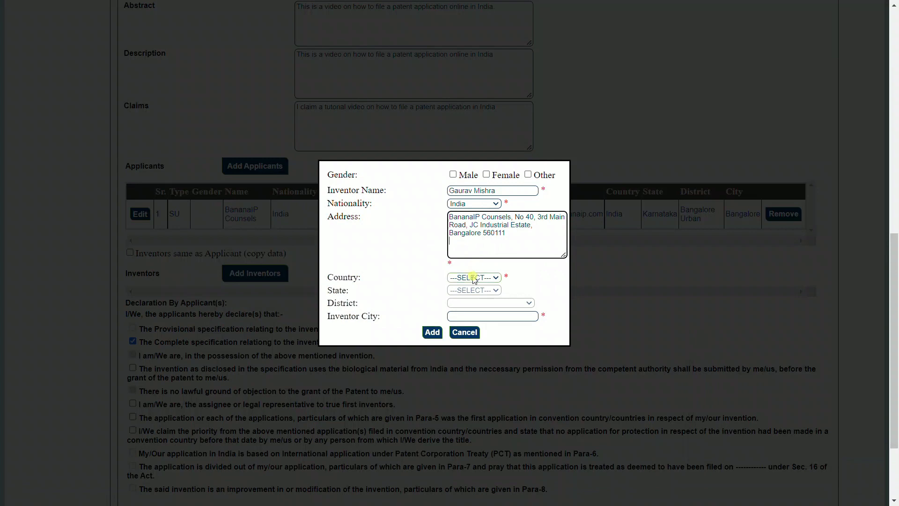
Set the inventor's country India, state Karnataka, district Bangalore Urban and city Bangalore
click(474, 277)
click(473, 295)
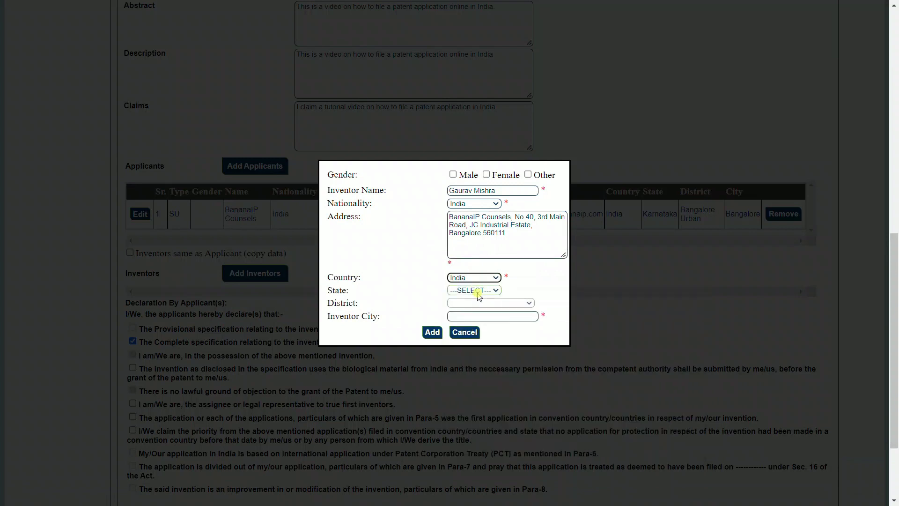
click(476, 291)
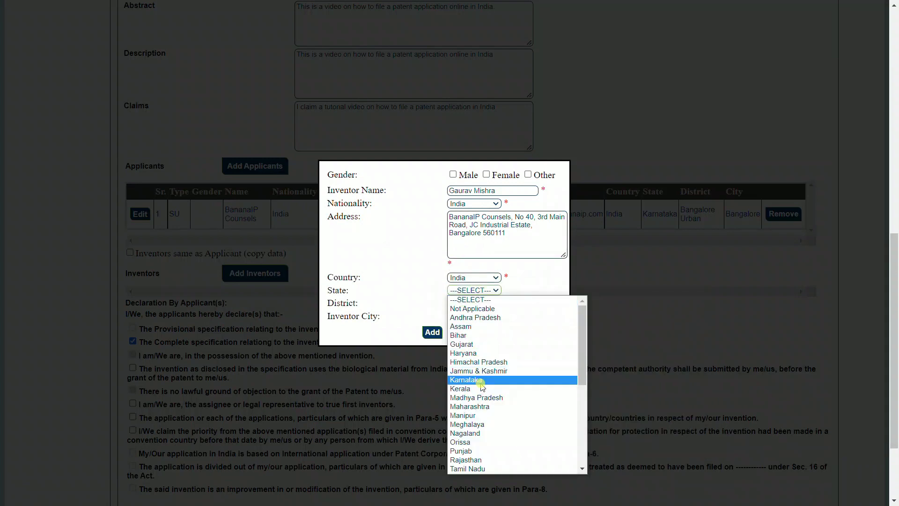
click(478, 380)
click(482, 303)
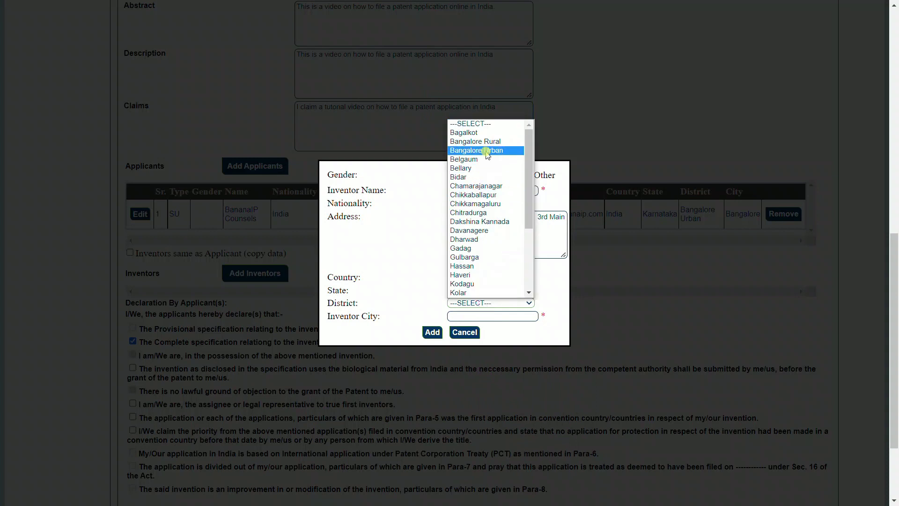
click(486, 152)
click(474, 316)
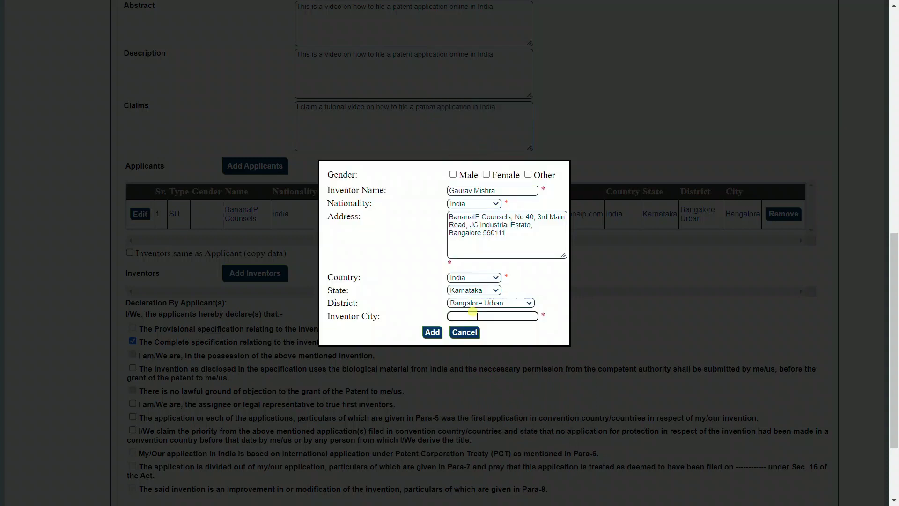
text(Bangalore)
Add the inventor to the Inventors table and scroll down to the declarations
click(432, 332)
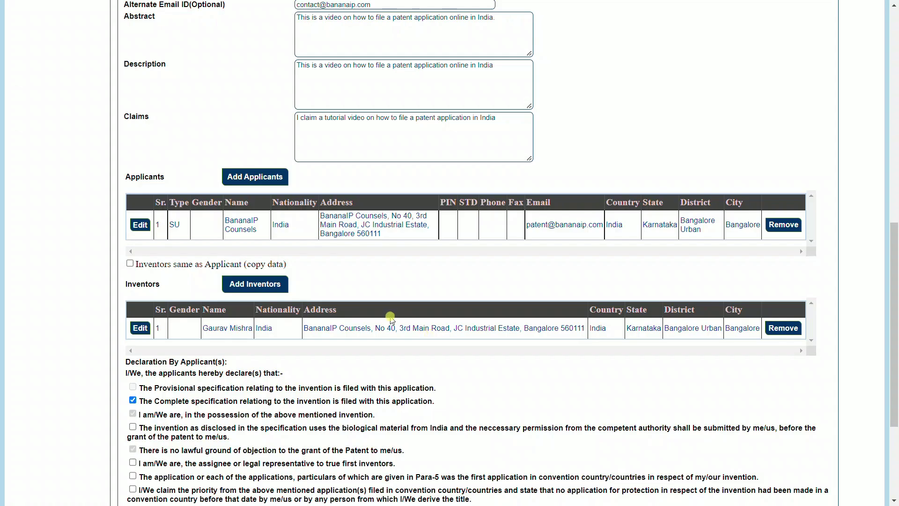
scroll(396, 319, down, 1)
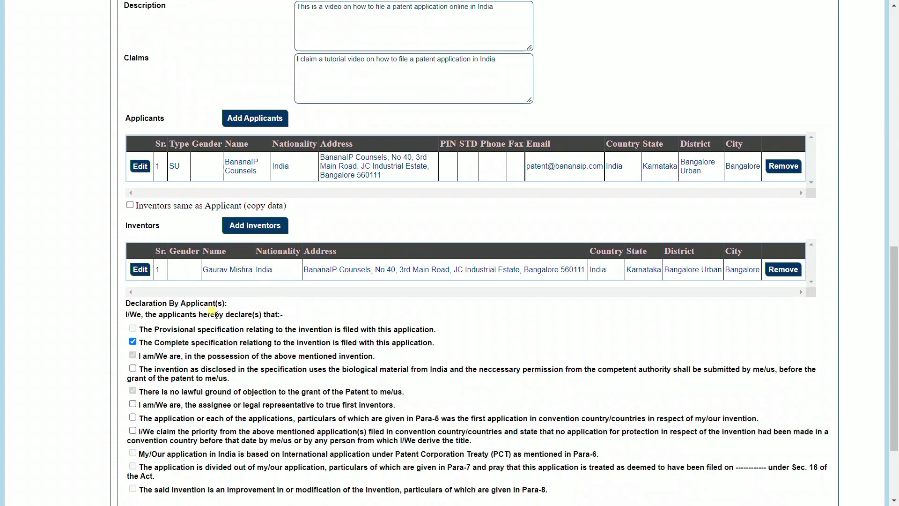
scroll(211, 314, down, 2)
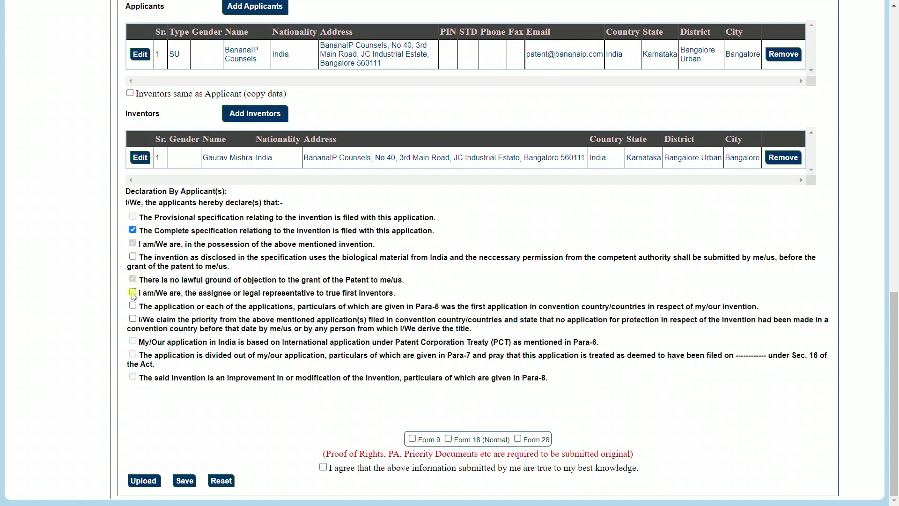
Tick the assignee declaration, include Form 28, and agree to the truthfulness statement
click(133, 293)
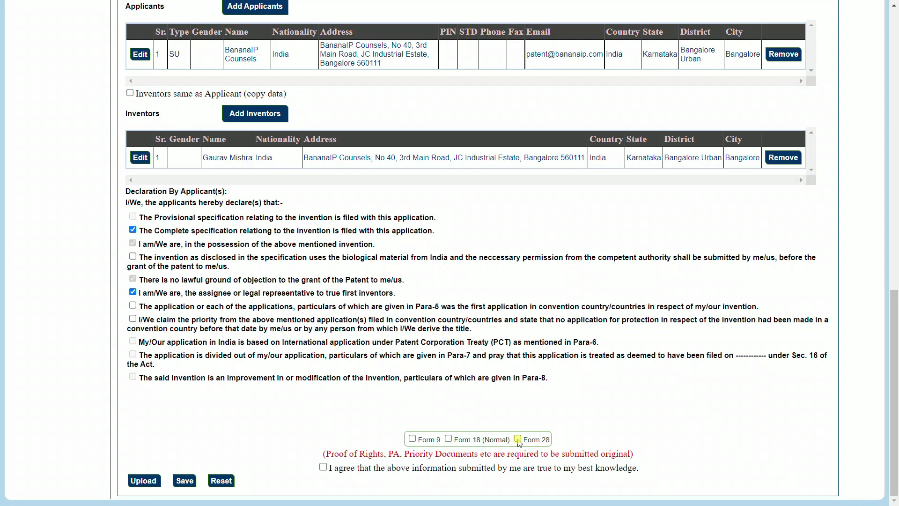
click(518, 439)
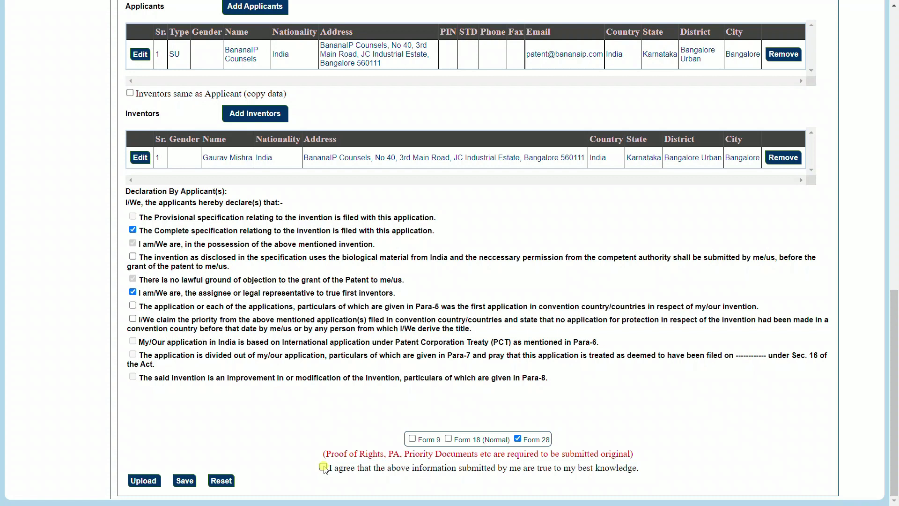
click(323, 467)
Save the application as a draft, acknowledge the confirmation, and proceed to document upload
click(184, 481)
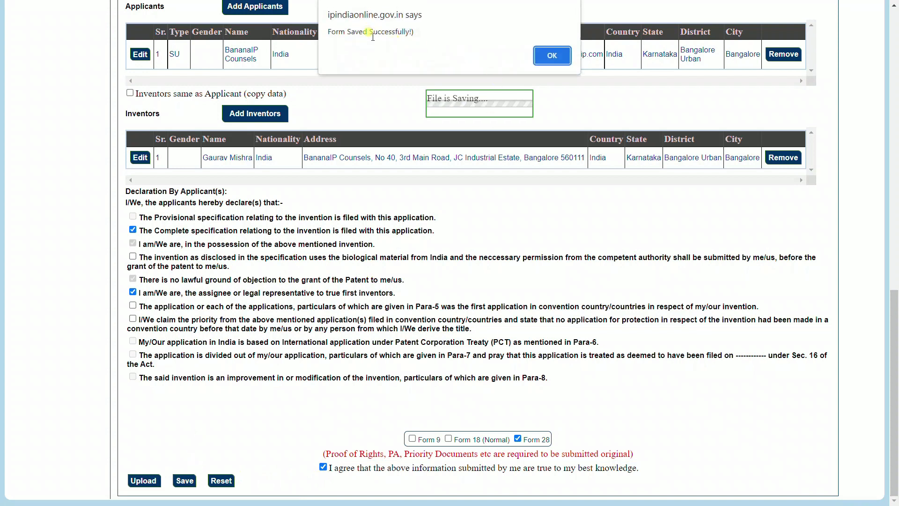
click(547, 56)
click(150, 481)
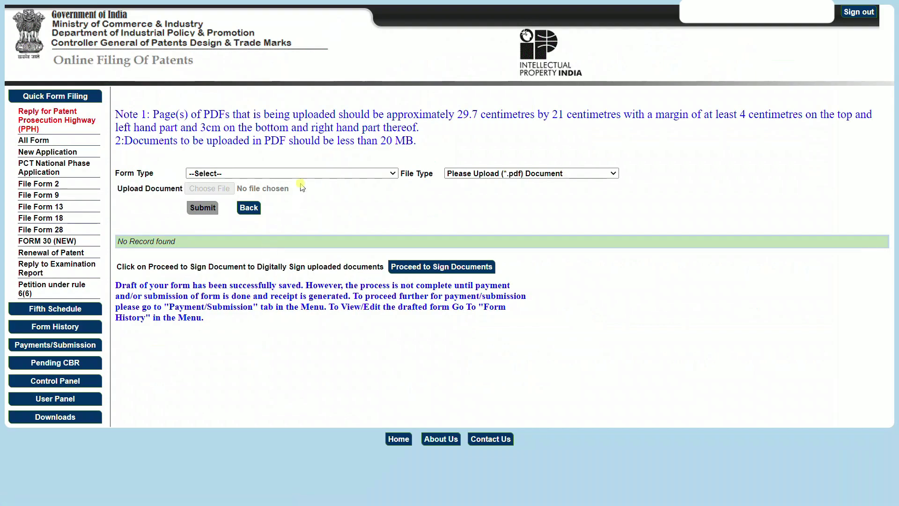
Browse the Form Type options on the Upload page and close the list without selecting one
click(303, 174)
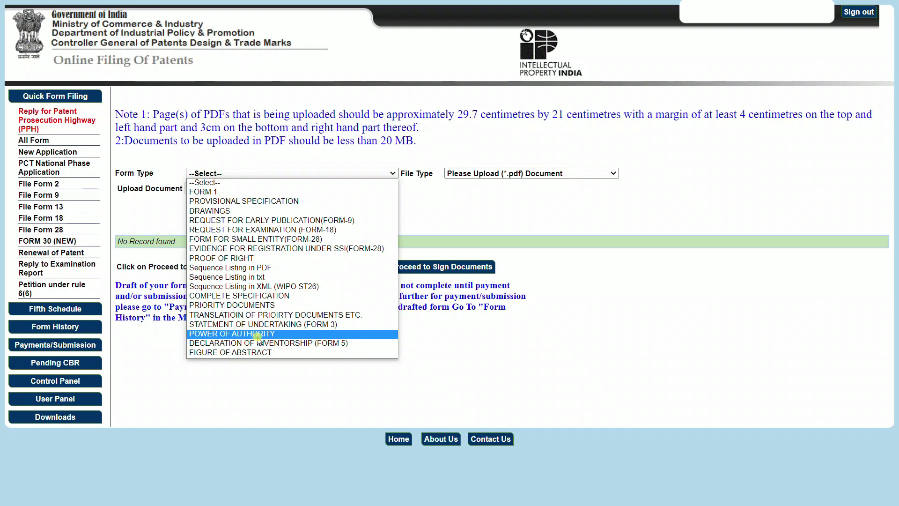
click(456, 205)
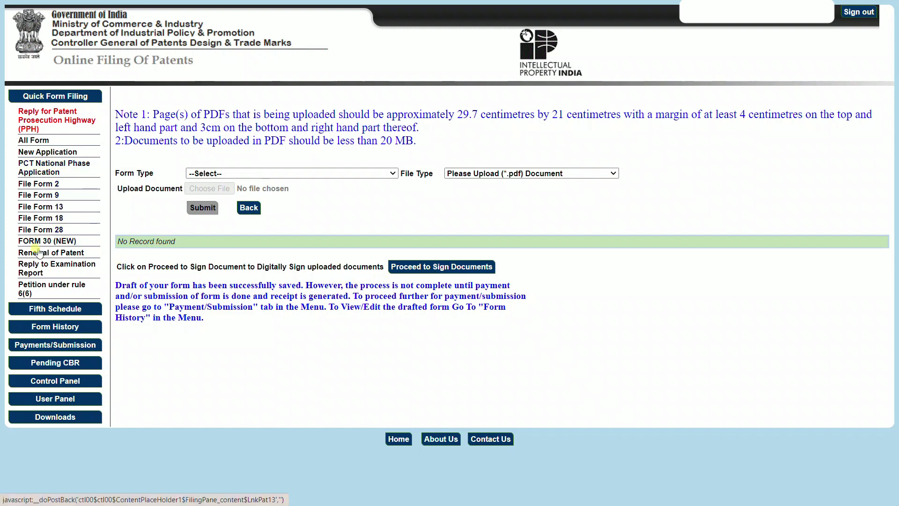
Open Form History's Drafted Forms and highlight the FORM 1 draft's 1600 amount and temporary application number
click(56, 326)
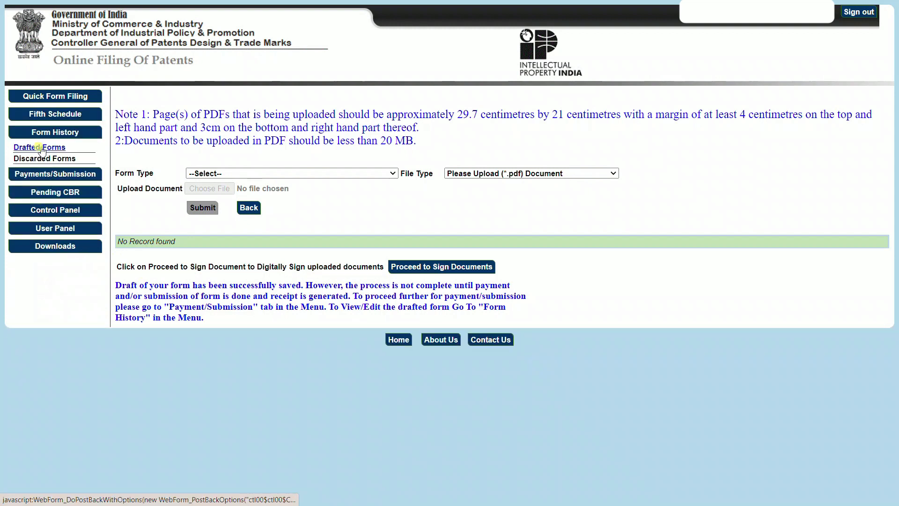
click(41, 148)
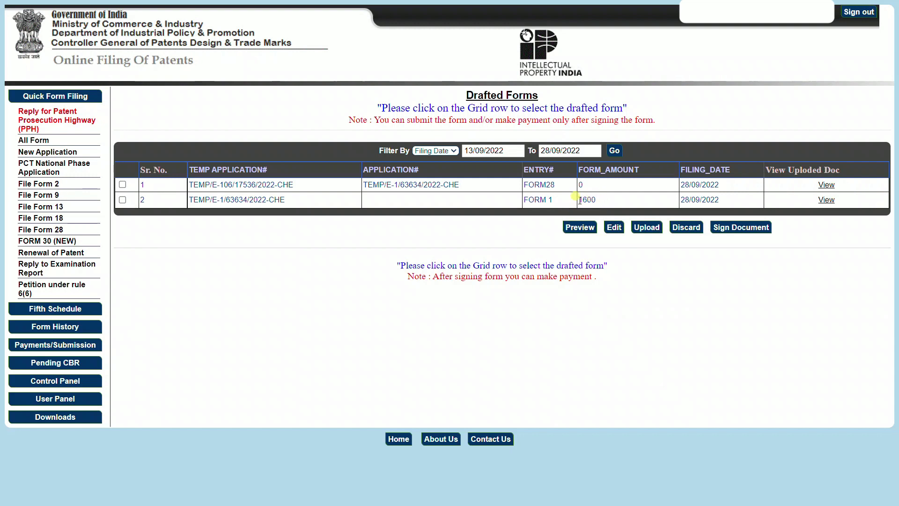
double_click(587, 200)
click(592, 201)
triple_click(287, 200)
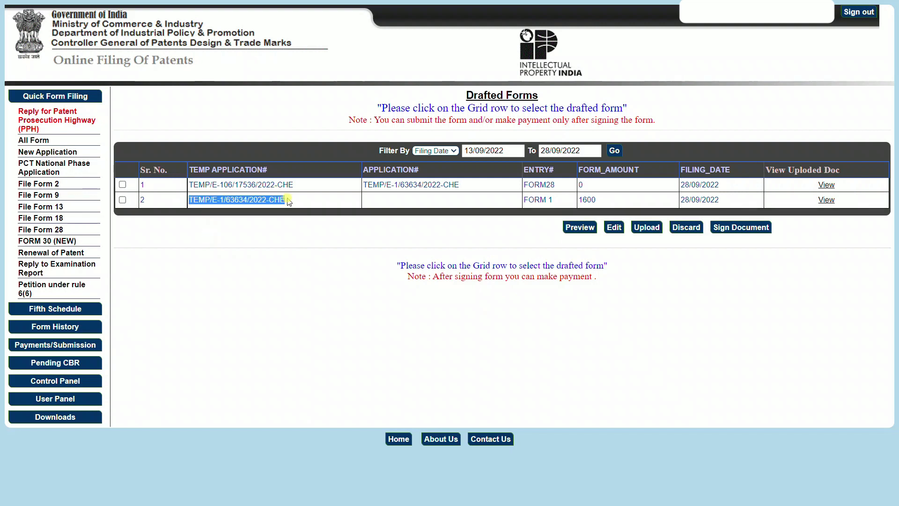
click(287, 201)
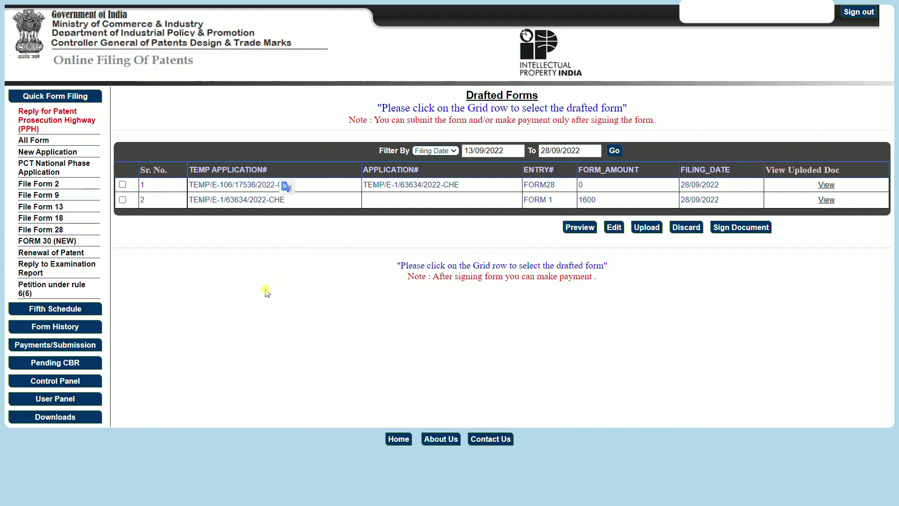